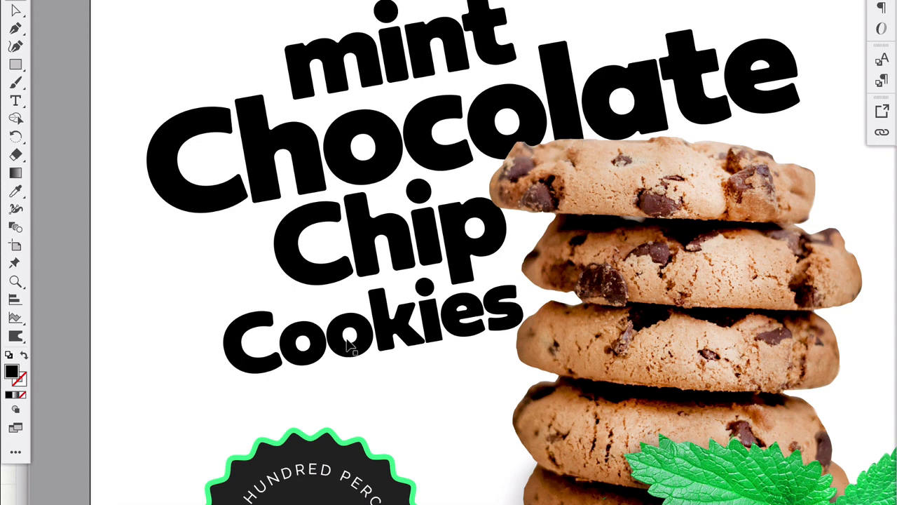
# Step: Nudge the word "Cookies" slightly left beneath "Chip" in the stacked product title
pyautogui.moveTo(385, 319); pyautogui.dragTo(377, 316)
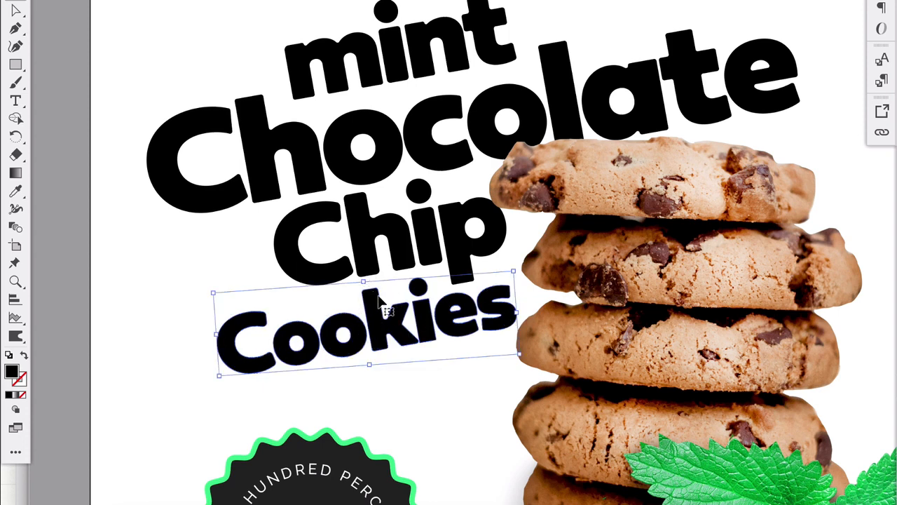
pyautogui.click(215, 261)
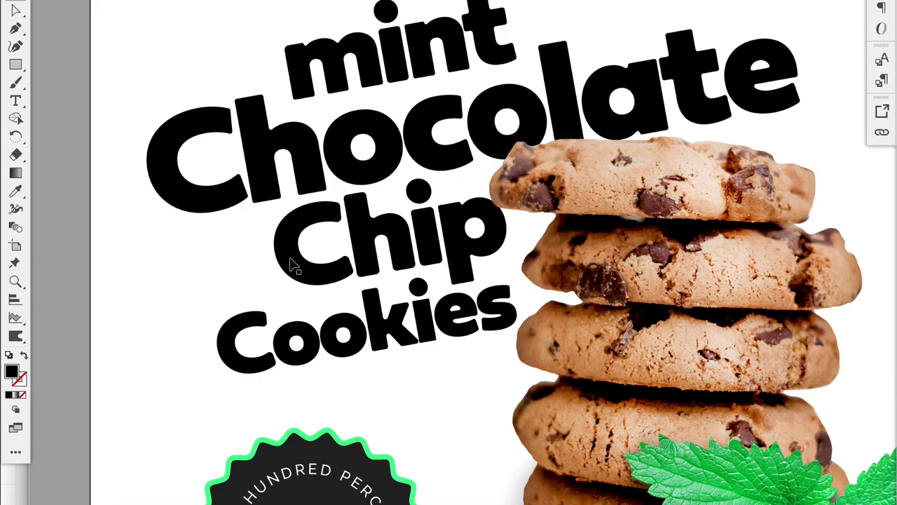
pyautogui.click(457, 46)
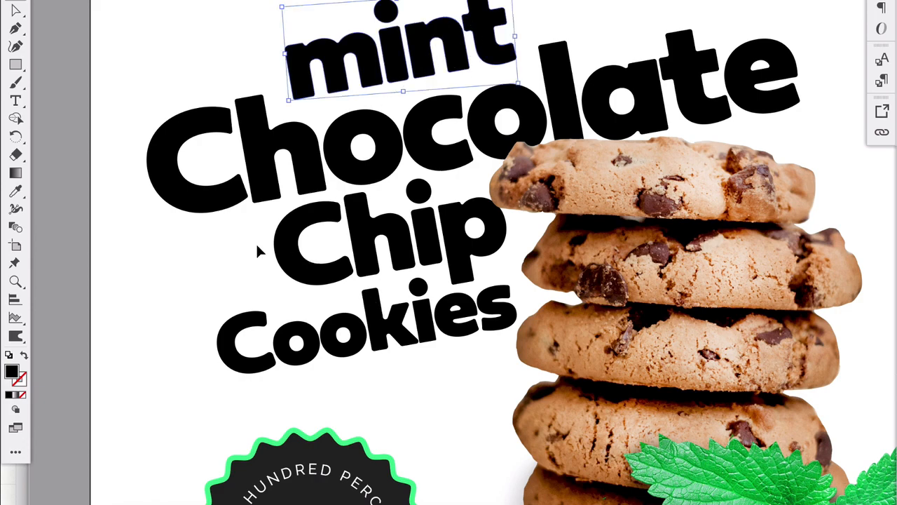
pyautogui.click(162, 275)
pyautogui.click(329, 270)
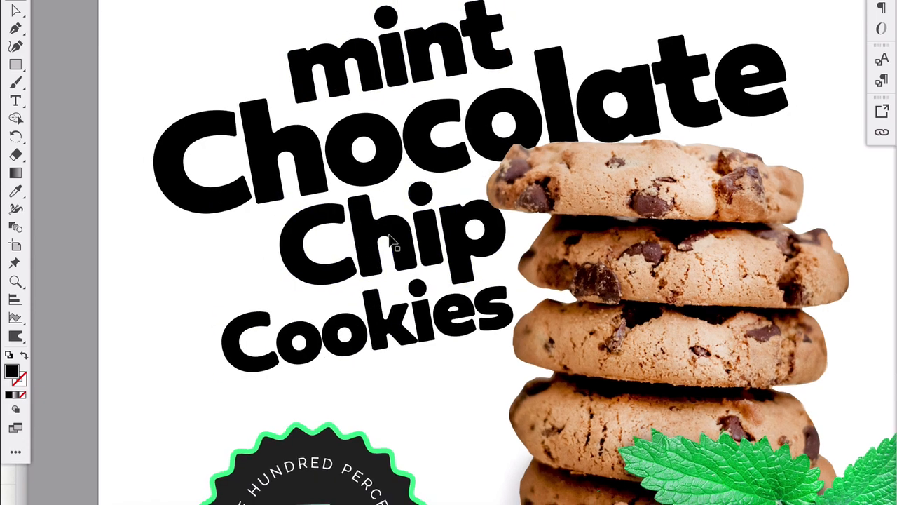
pyautogui.scroll(-3, 389, 236)
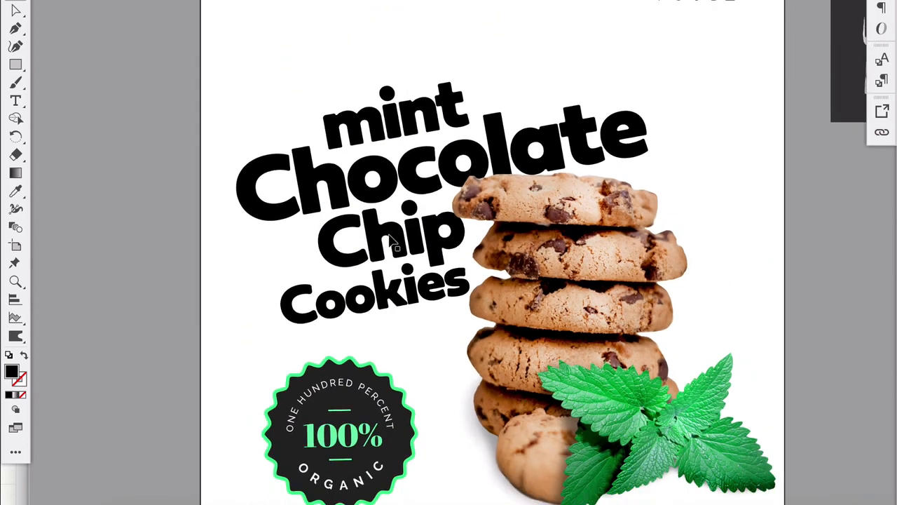
pyautogui.hscroll(3, 403, 256)
pyautogui.scroll(-1, 407, 263)
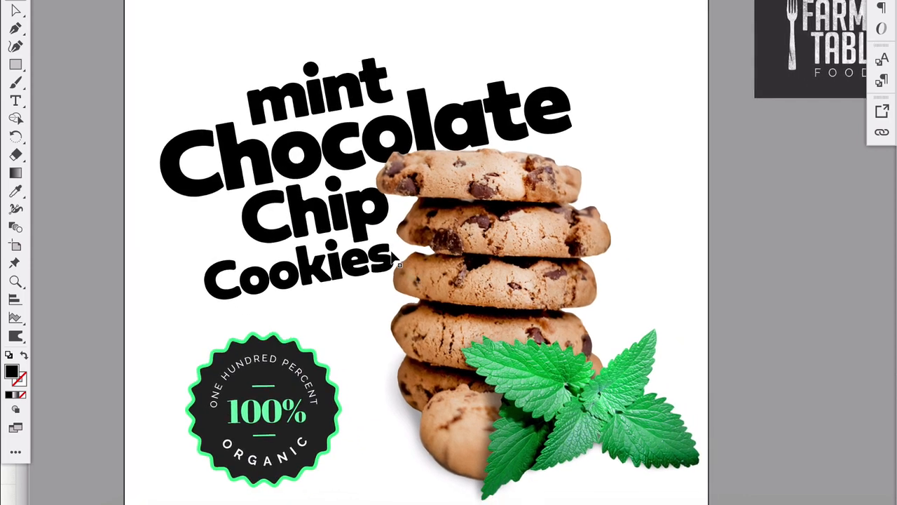
pyautogui.scroll(-2, 328, 240)
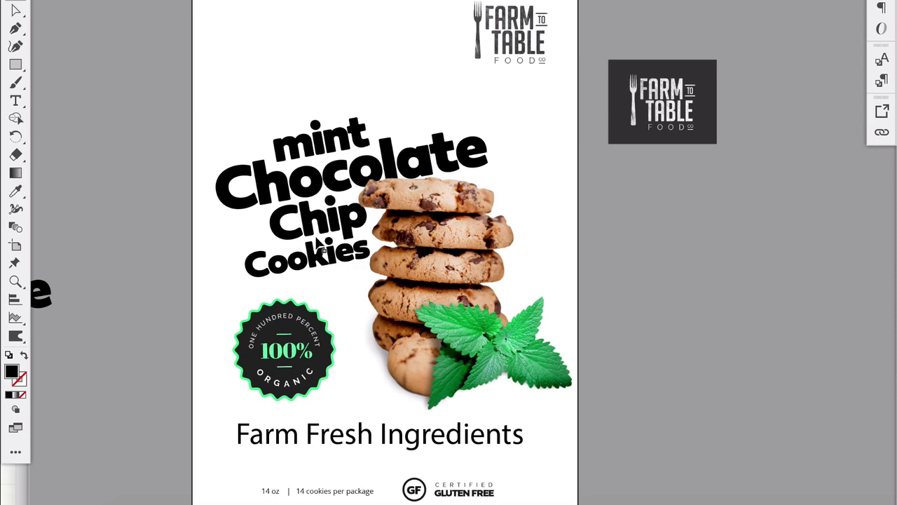
pyautogui.keyDown('alt'); pyautogui.scroll(4, 221, 239); pyautogui.keyUp('alt')
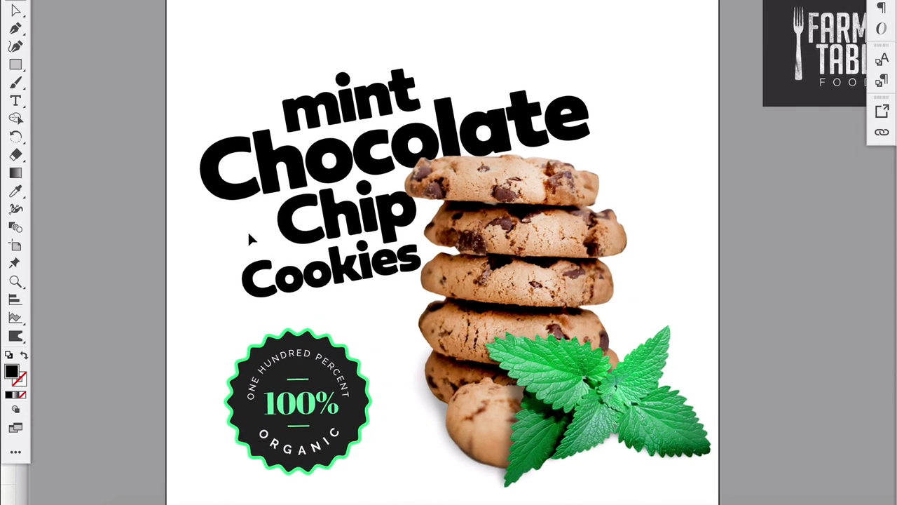
pyautogui.hscroll(3, 248, 229)
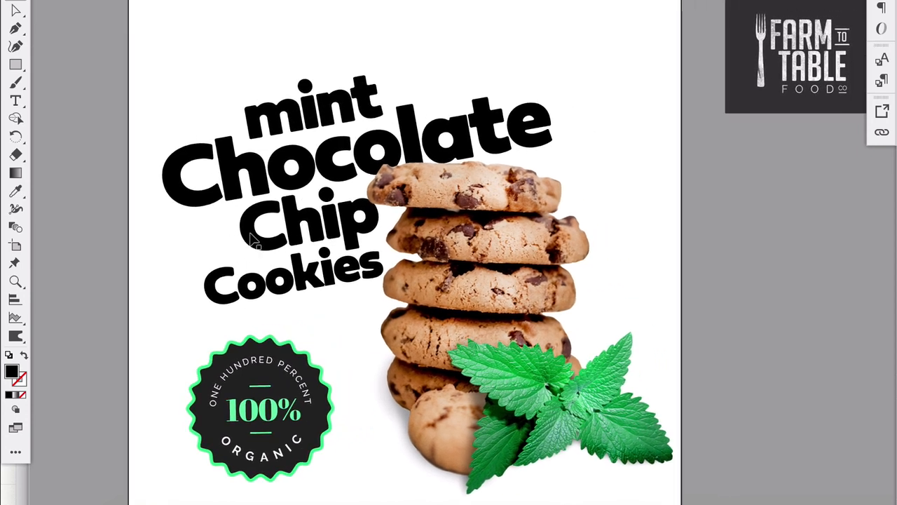
# Step: Recolour all the words of the product title with the dark brown sampled from the large chocolate chunk on the second cookie
pyautogui.click(214, 192)
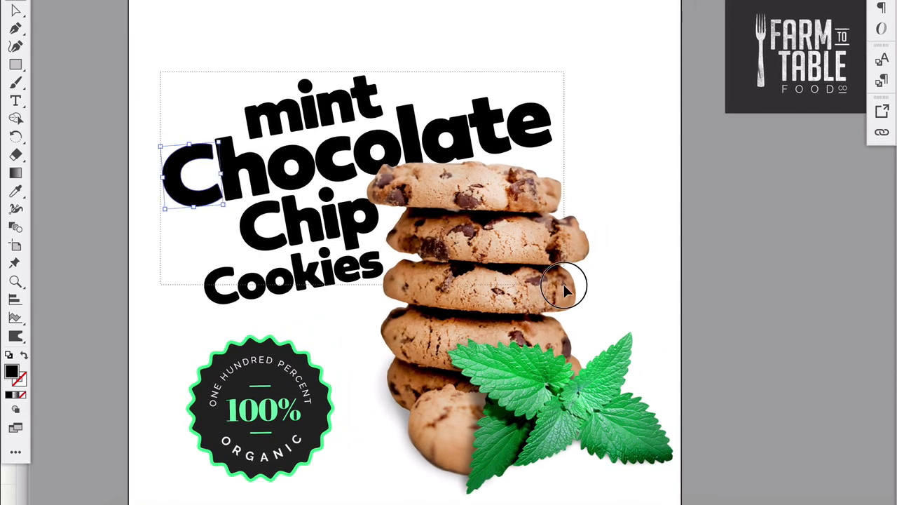
pyautogui.press('v')
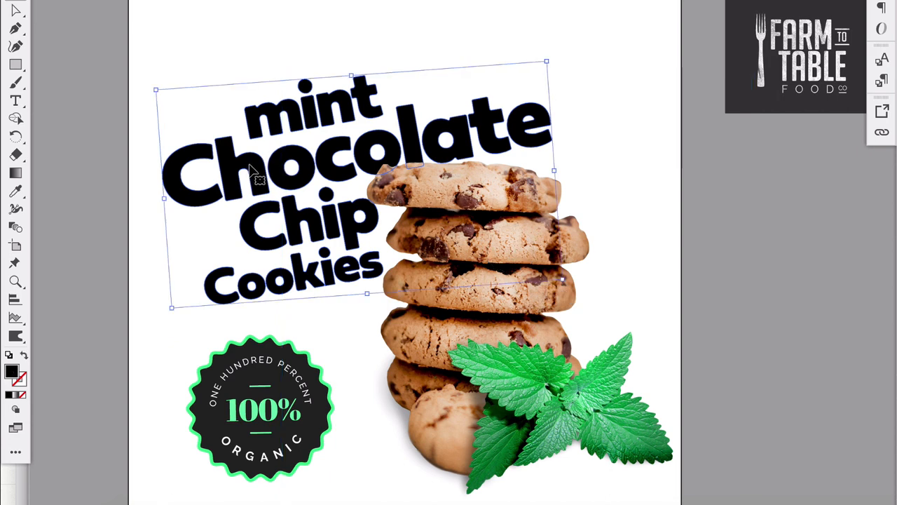
pyautogui.click(18, 194)
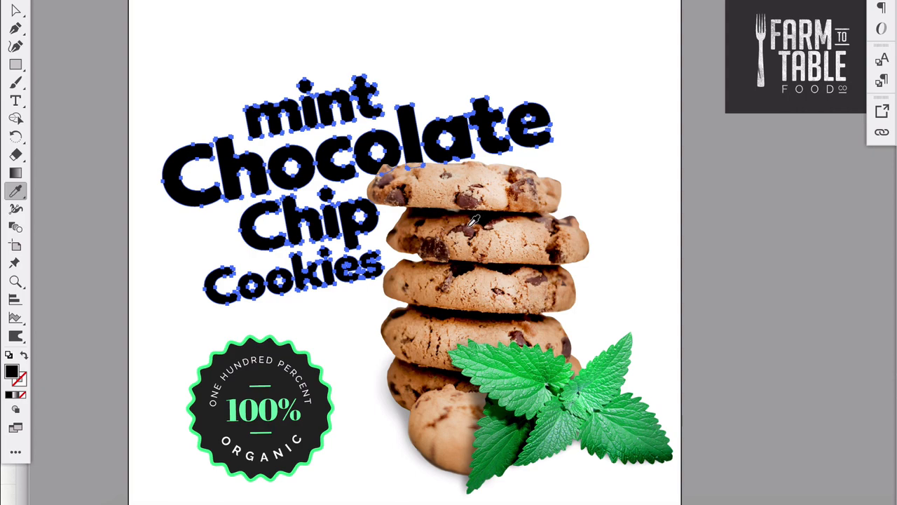
pyautogui.scroll(5, 474, 220)
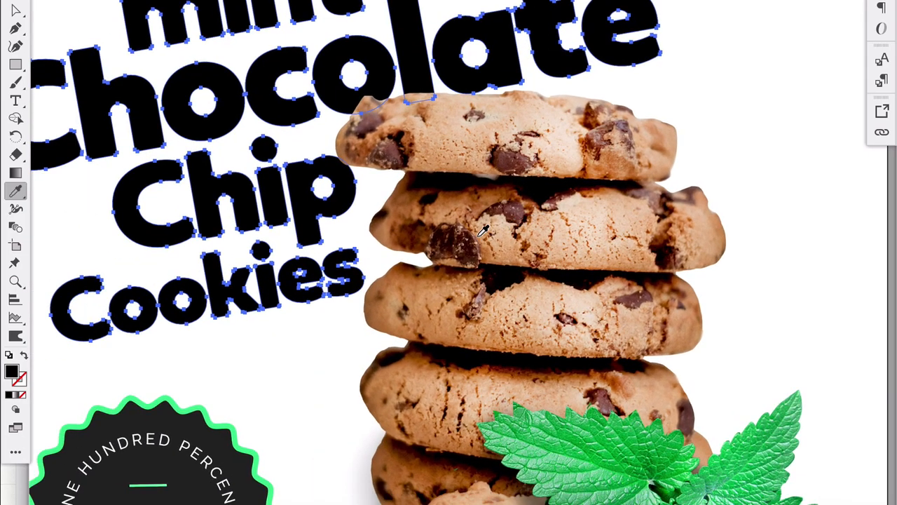
pyautogui.click(516, 204)
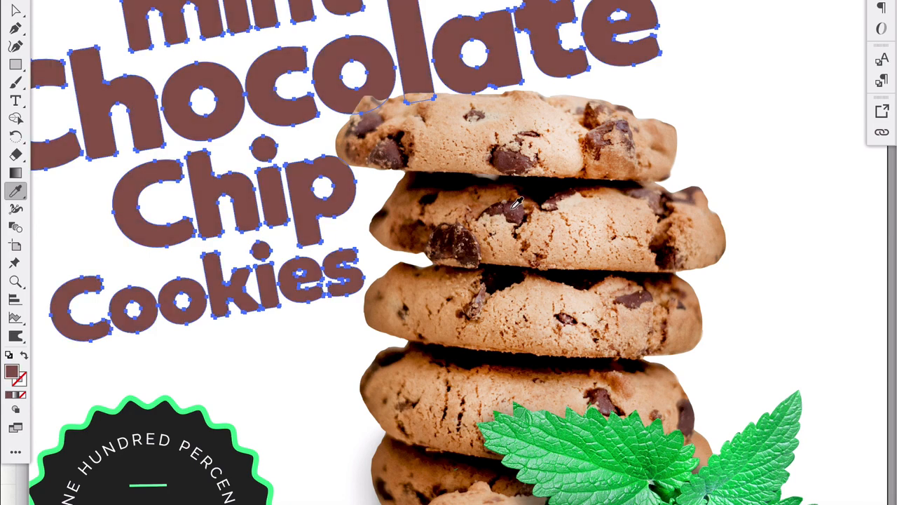
pyautogui.click(473, 250)
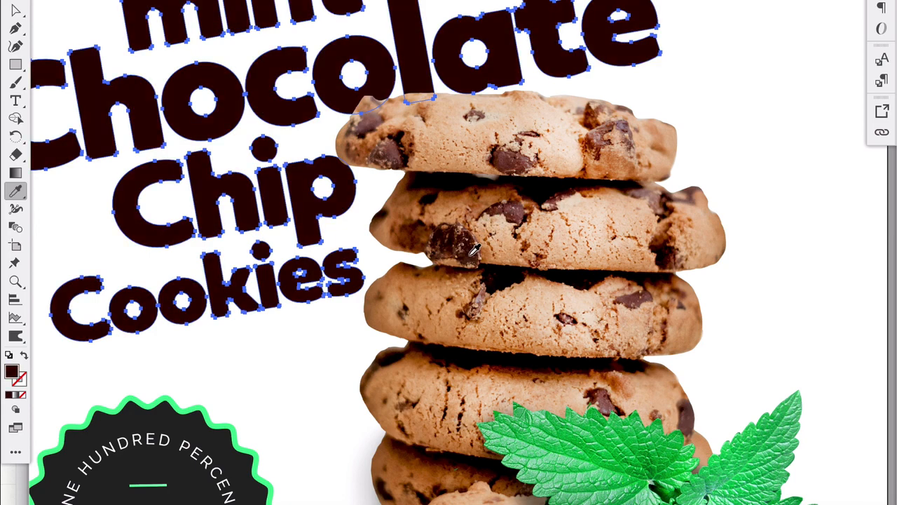
pyautogui.click(475, 251)
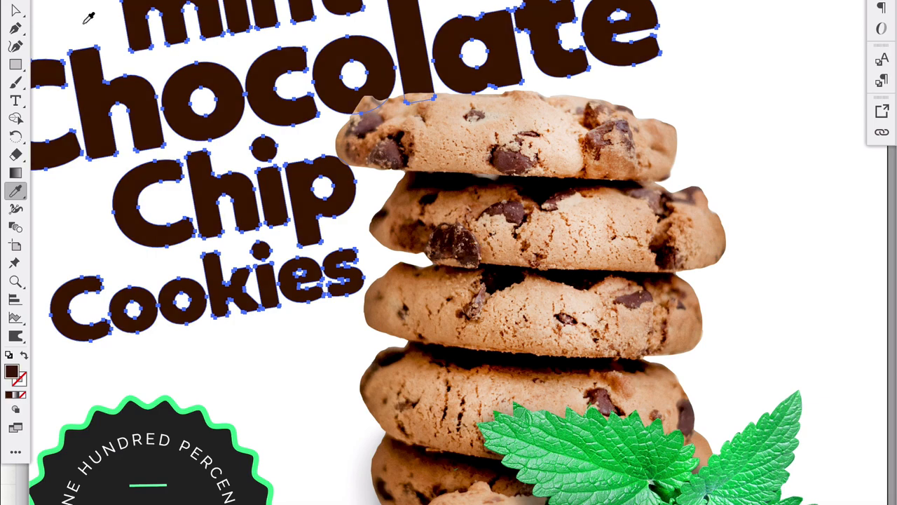
pyautogui.click(15, 6)
pyautogui.hotkey('ctrl', '0')
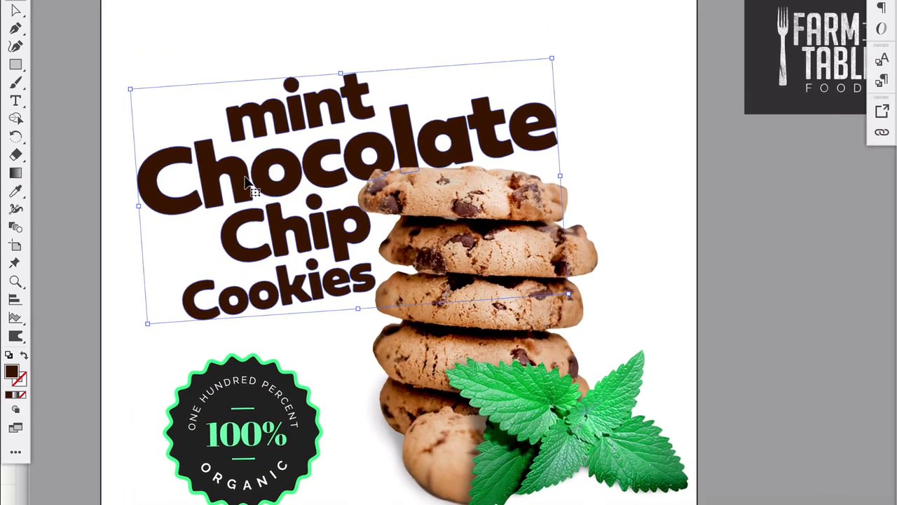
pyautogui.click(162, 48)
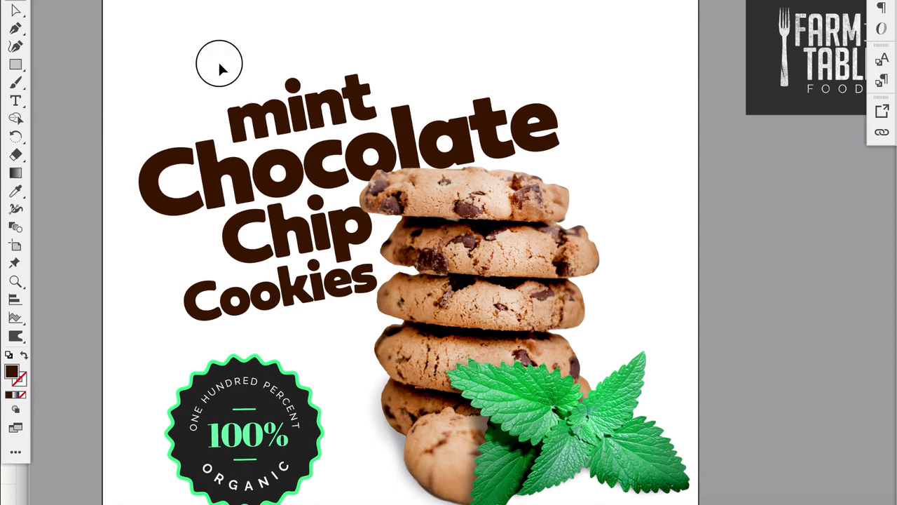
# Step: Recolour only the word "mint" with a green sampled from the mint leaves
pyautogui.moveTo(219, 63); pyautogui.dragTo(365, 107)
pyautogui.keyDown('shift'); pyautogui.click(431, 190); pyautogui.keyUp('shift')
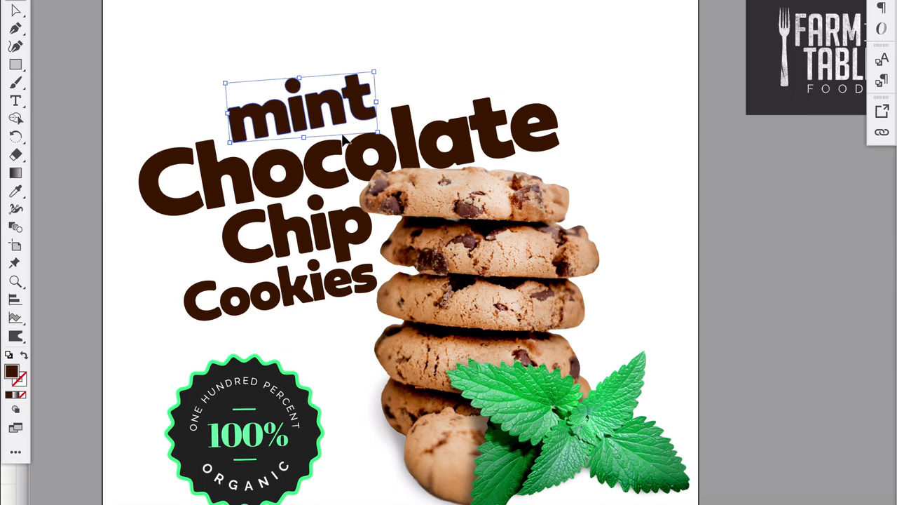
pyautogui.click(192, 96)
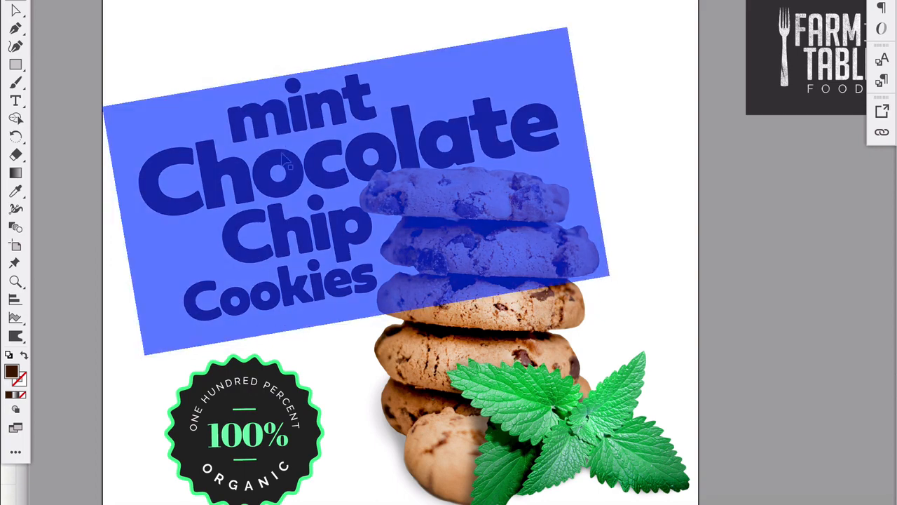
pyautogui.click(225, 44)
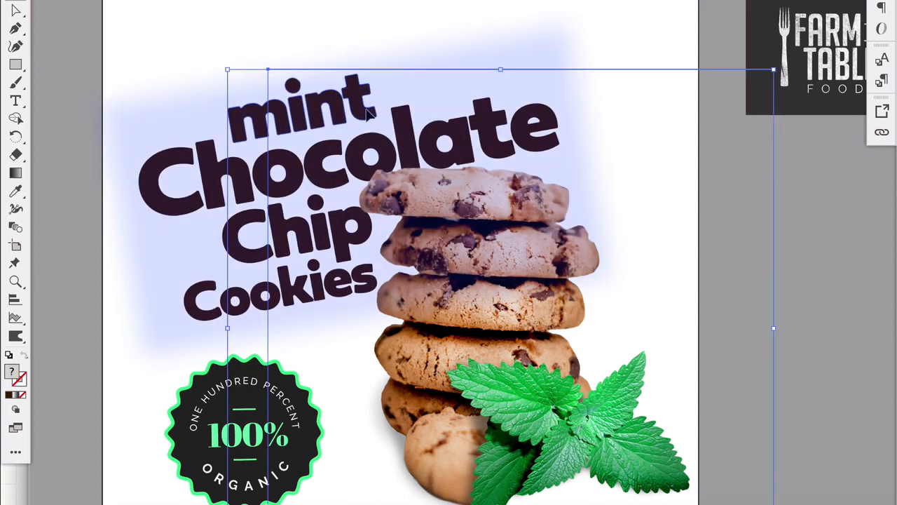
pyautogui.click(302, 135)
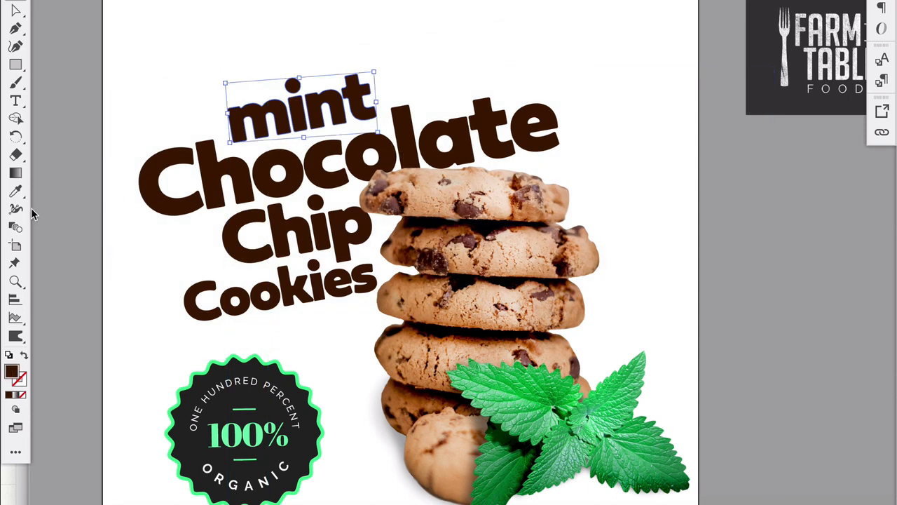
pyautogui.click(15, 191)
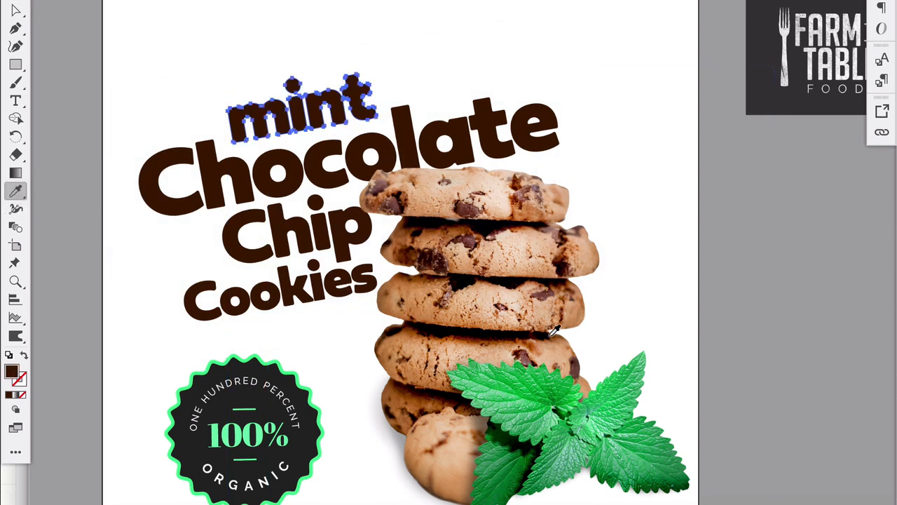
pyautogui.click(531, 380)
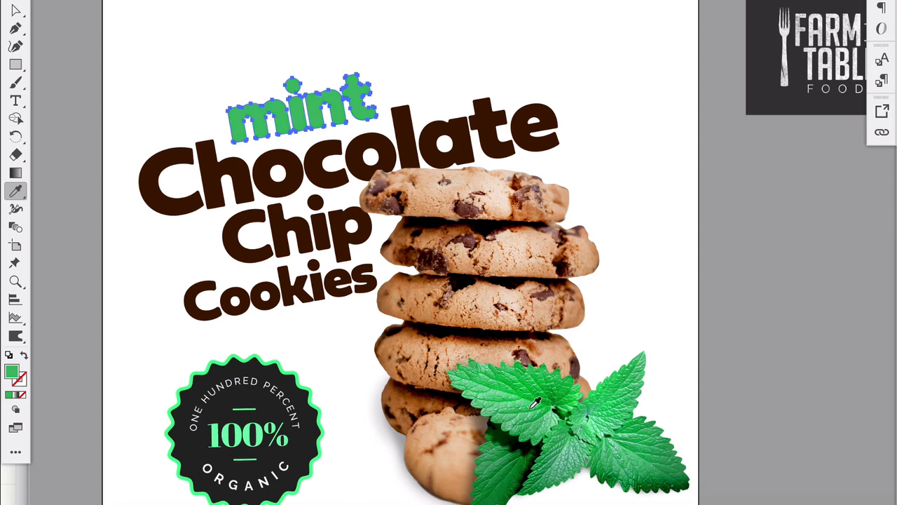
pyautogui.press('v')
pyautogui.click(60, 135)
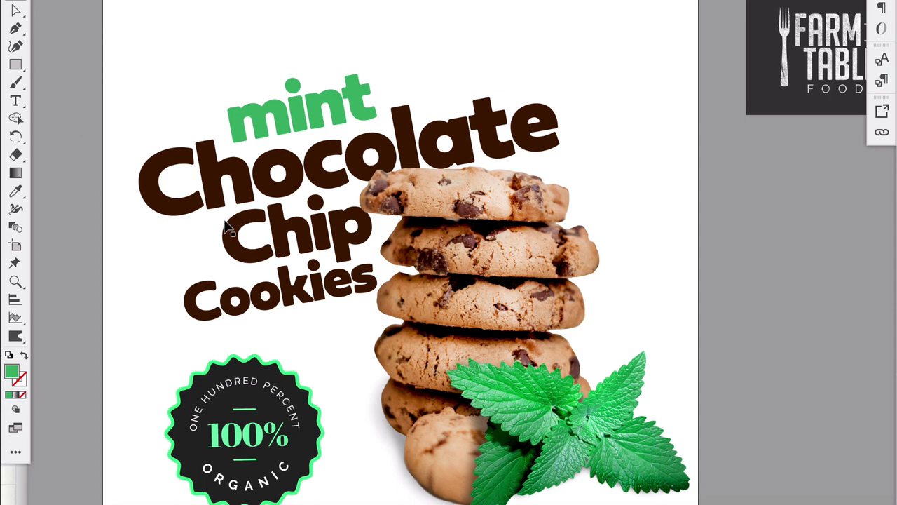
# Step: Lighten the fill of the word "mint" to the green 44BC74
pyautogui.scroll(-1, 224, 221)
pyautogui.moveTo(226, 58); pyautogui.dragTo(358, 117)
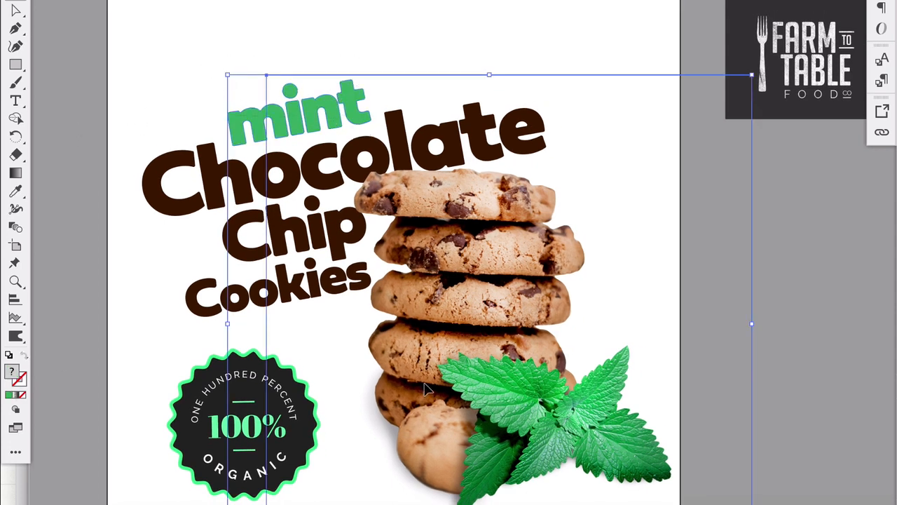
pyautogui.doubleClick(11, 372)
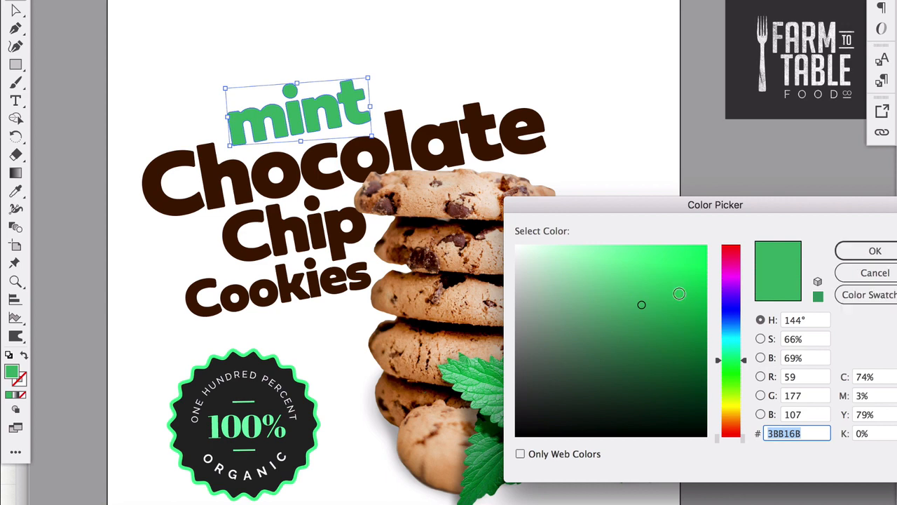
pyautogui.moveTo(679, 293); pyautogui.dragTo(638, 295)
pyautogui.click(874, 252)
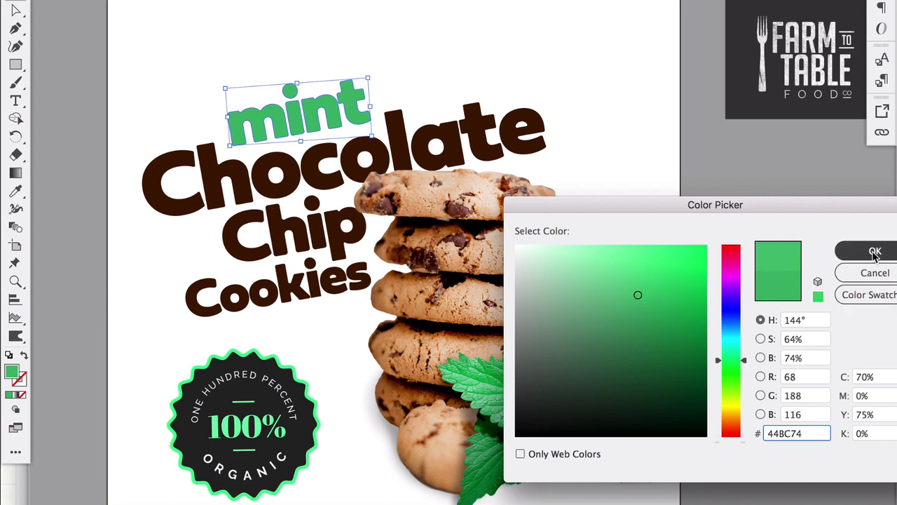
pyautogui.click(645, 217)
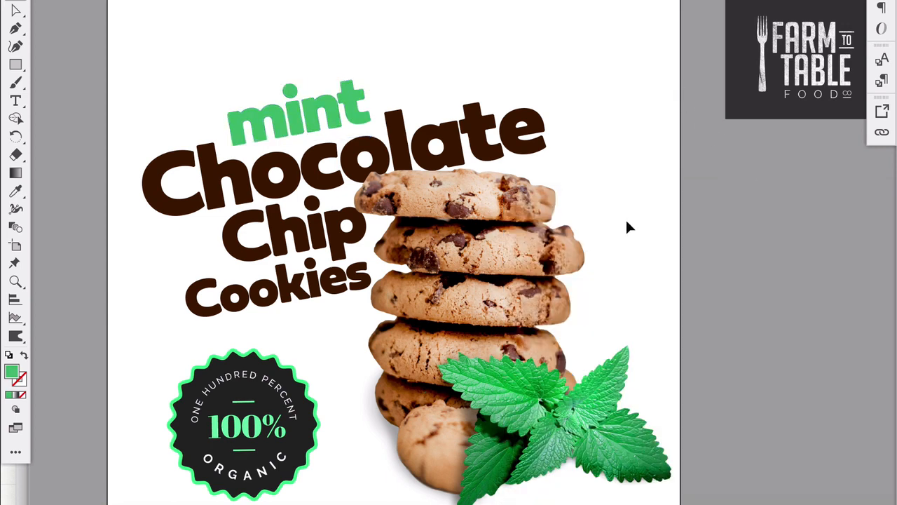
# Step: Release the distressed texture masked onto the package's Farm to Table logo and delete it, leaving the plain logo shapes
pyautogui.scroll(-1, 496, 339)
pyautogui.scroll(-2, 496, 341)
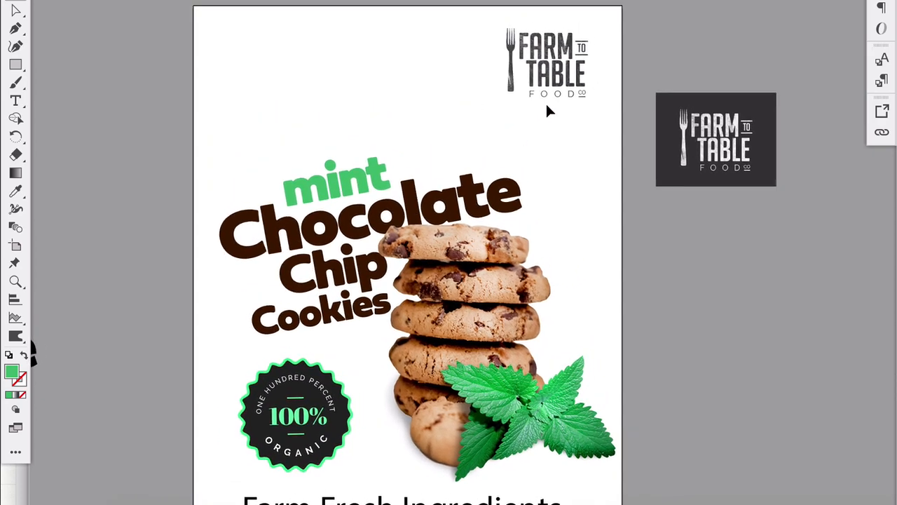
pyautogui.click(544, 90)
pyautogui.rightClick(549, 72)
pyautogui.click(586, 197)
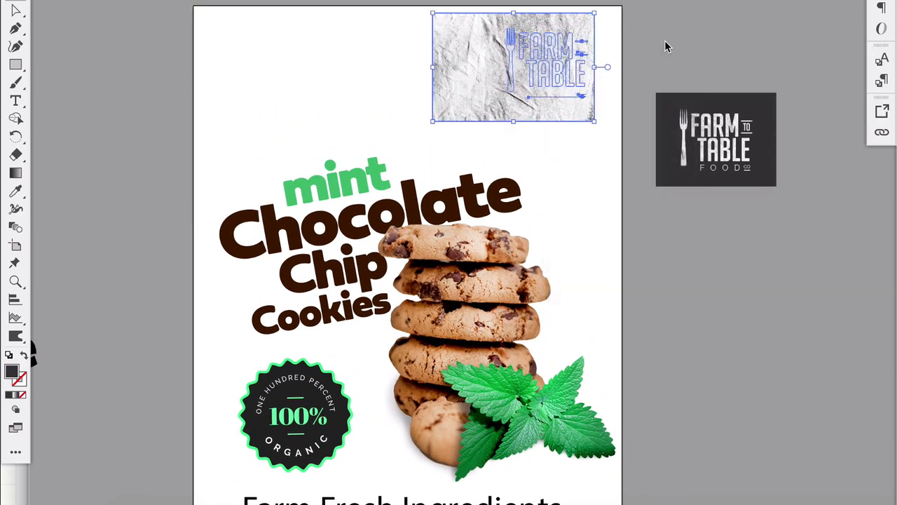
pyautogui.click(666, 44)
pyautogui.click(510, 73)
pyautogui.press('Delete')
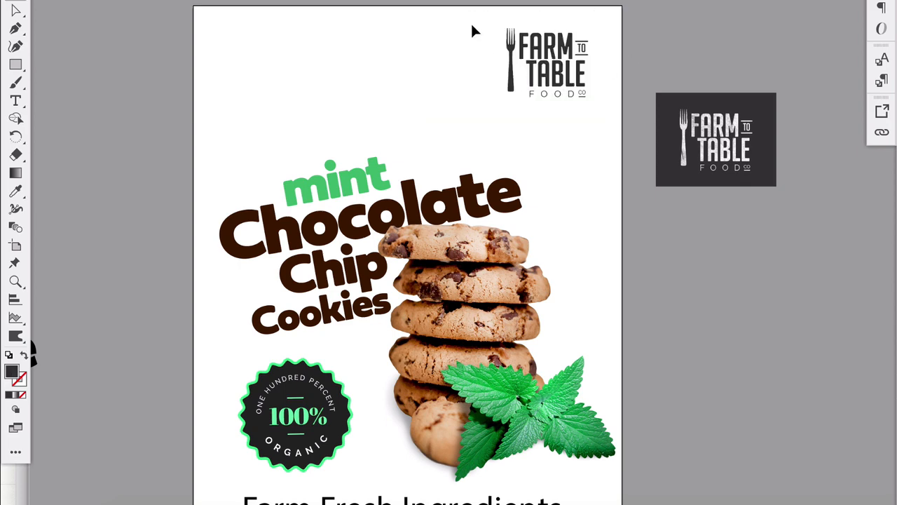
# Step: Enlarge the whole Farm to Table logo on the package slightly and recolour it with the title's dark brown
pyautogui.moveTo(475, 30); pyautogui.dragTo(599, 115)
pyautogui.moveTo(507, 99)
pyautogui.mouseDown()
pyautogui.moveTo(491, 116)
pyautogui.moveTo(500, 106)
pyautogui.mouseUp()
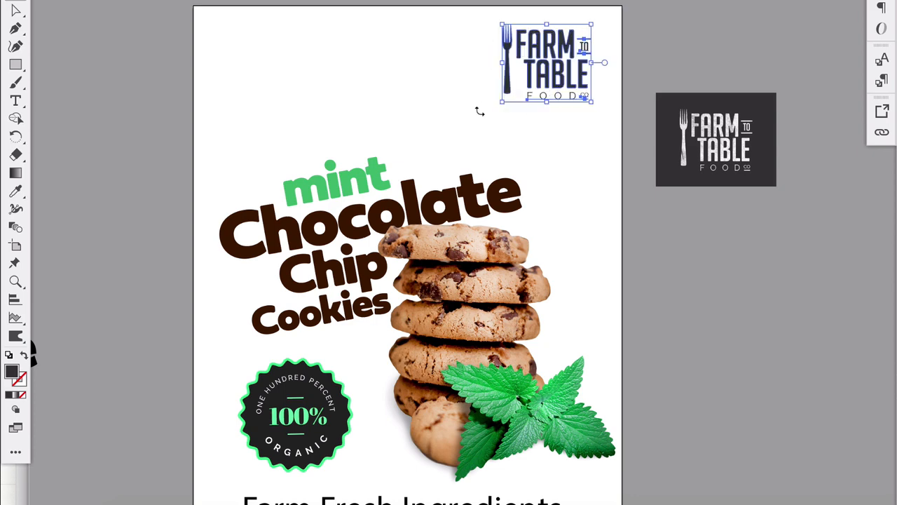
pyautogui.click(16, 190)
pyautogui.click(236, 211)
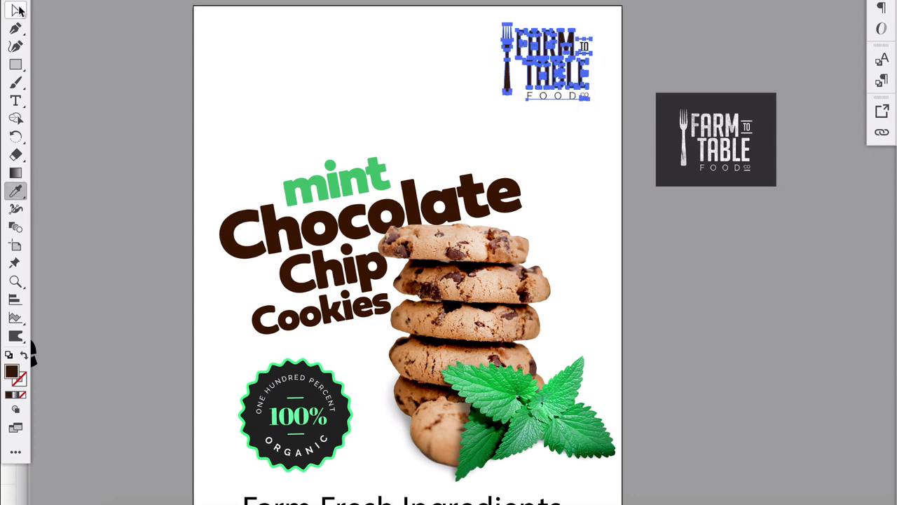
pyautogui.click(16, 10)
pyautogui.click(101, 160)
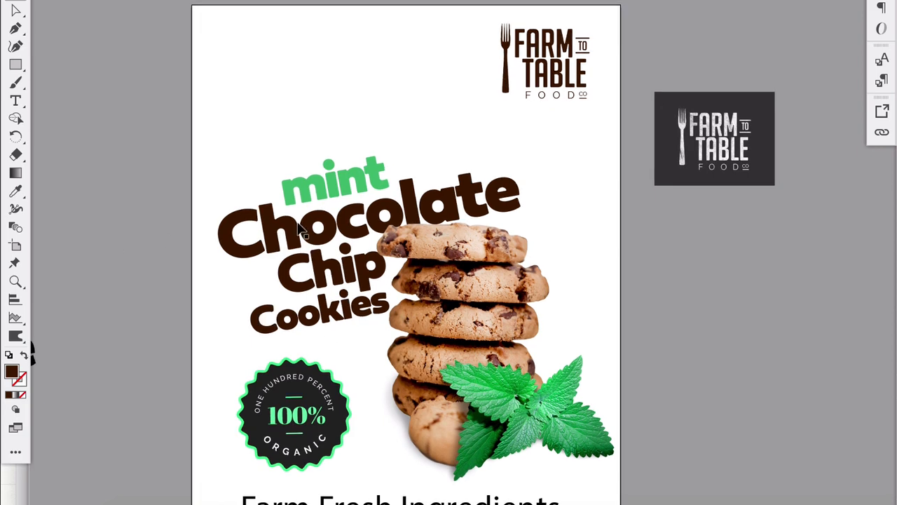
# Step: Move the cookie title and photo artwork up together and enlarge it slightly
pyautogui.moveTo(219, 147); pyautogui.dragTo(448, 298)
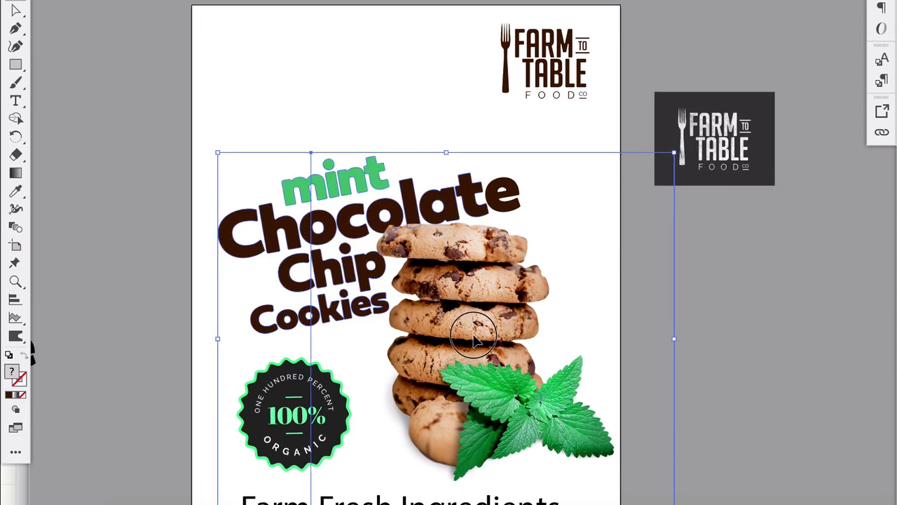
pyautogui.moveTo(474, 332); pyautogui.dragTo(503, 302)
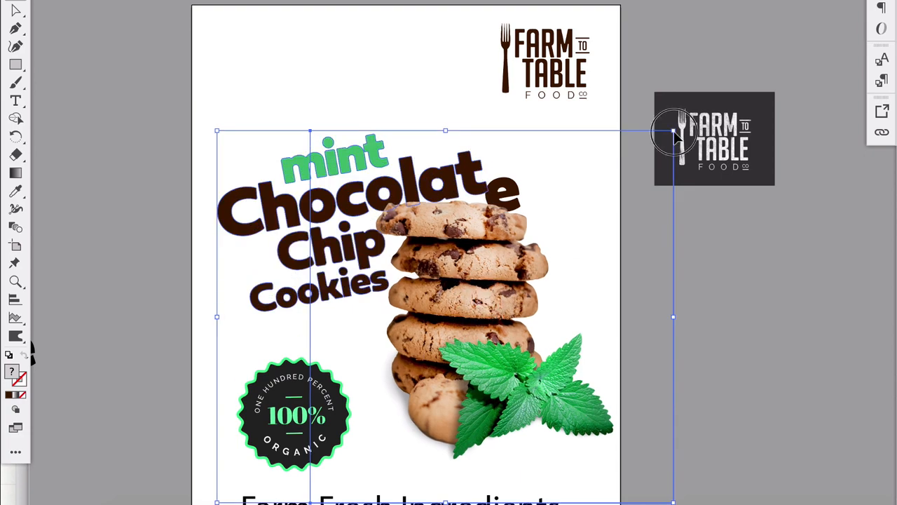
pyautogui.moveTo(673, 131); pyautogui.dragTo(681, 125)
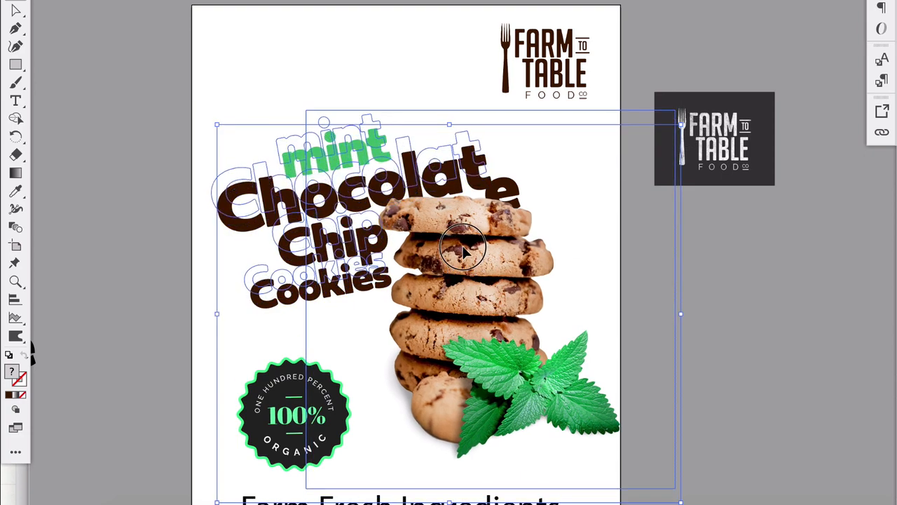
pyautogui.scroll(-4, 345, 380)
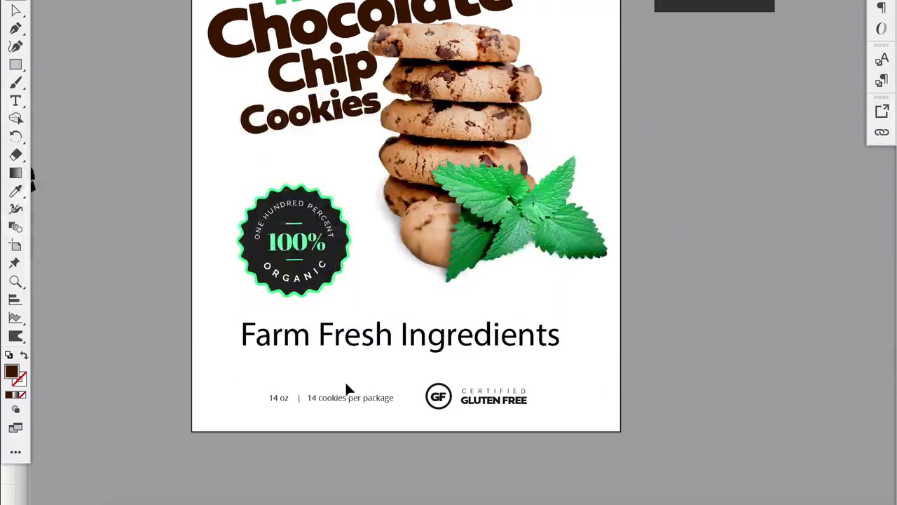
pyautogui.scroll(2, 345, 379)
pyautogui.scroll(-2, 295, 389)
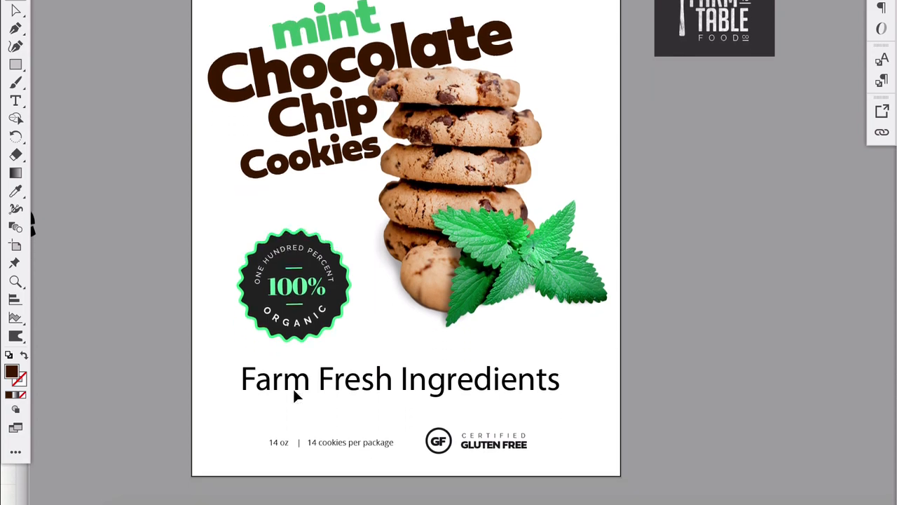
# Step: Rotate the 100% Organic badge slightly counter-clockwise to match the slant of the title
pyautogui.click(290, 301)
pyautogui.scroll(2, 289, 301)
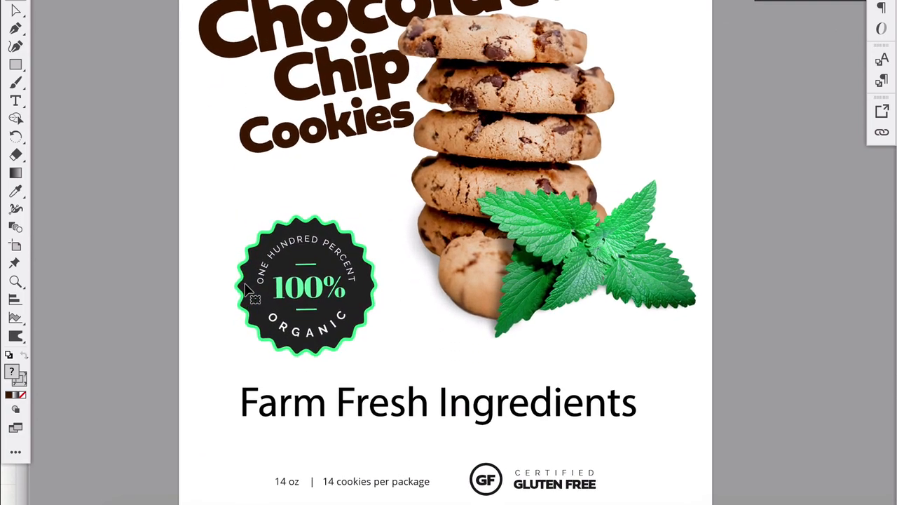
pyautogui.scroll(1, 311, 300)
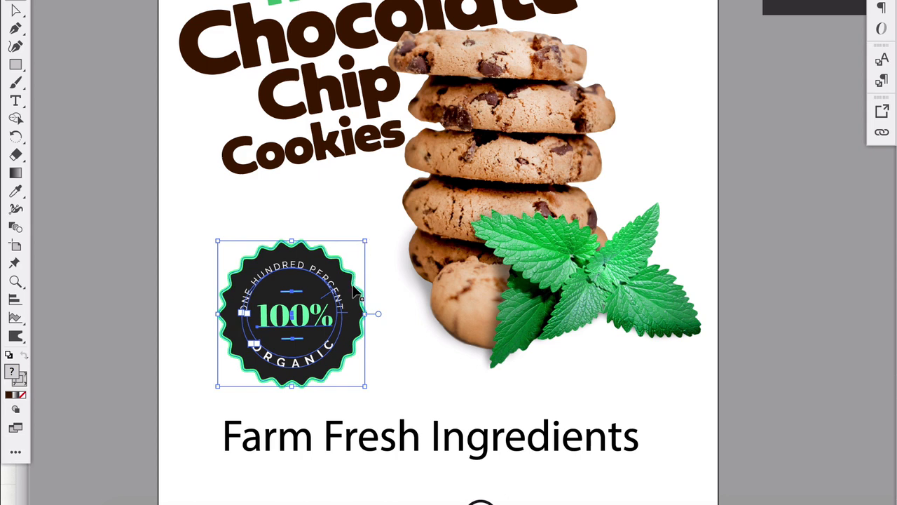
pyautogui.hotkey('ctrl', 'shift', 'a')
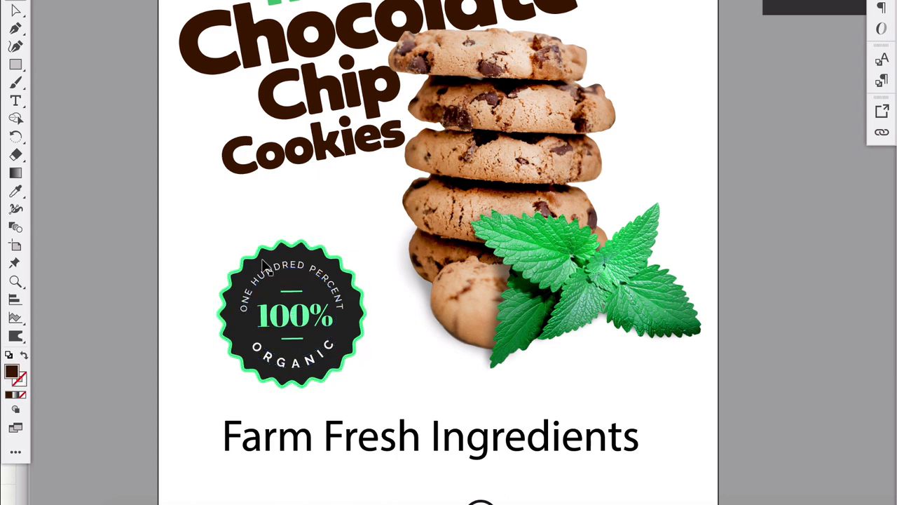
pyautogui.click(289, 300)
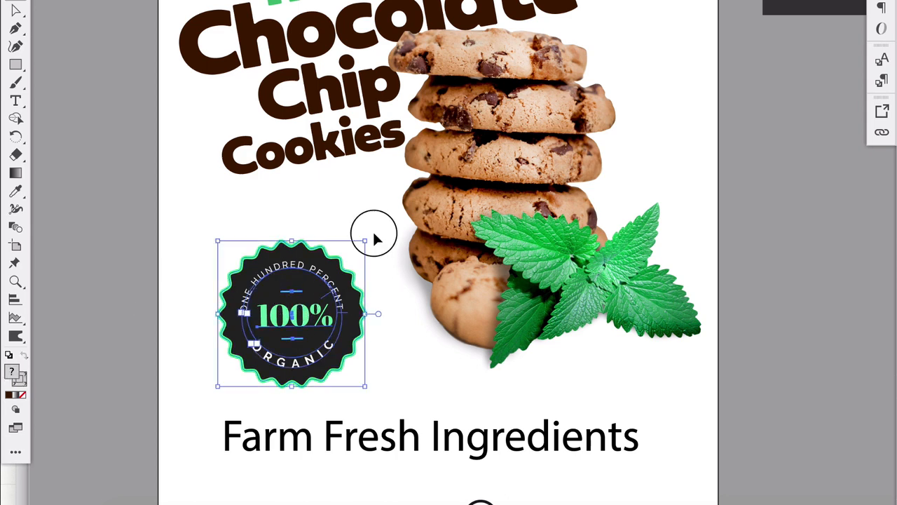
pyautogui.moveTo(370, 234); pyautogui.dragTo(344, 238)
pyautogui.click(197, 351)
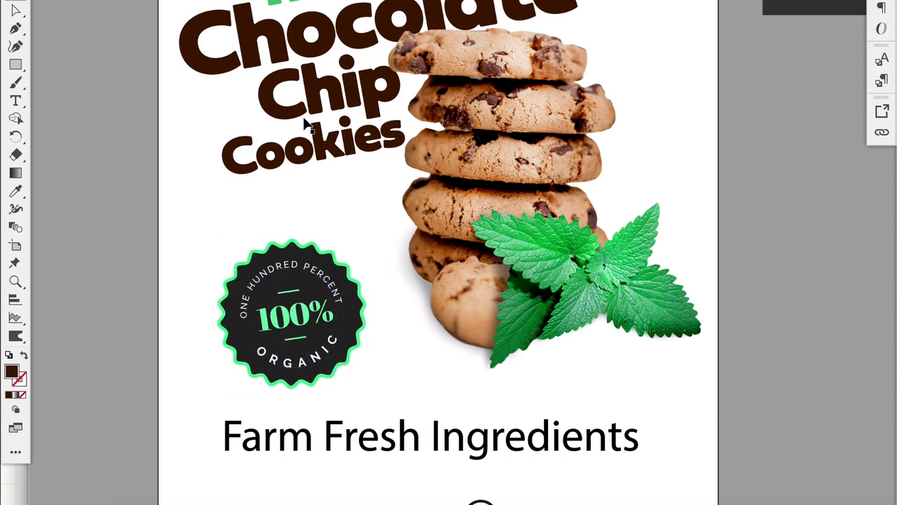
pyautogui.click(309, 290)
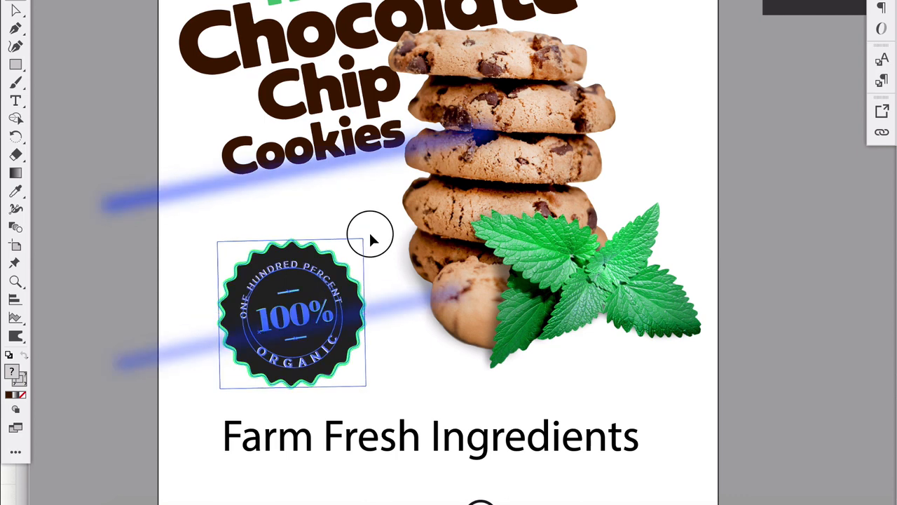
pyautogui.click(169, 298)
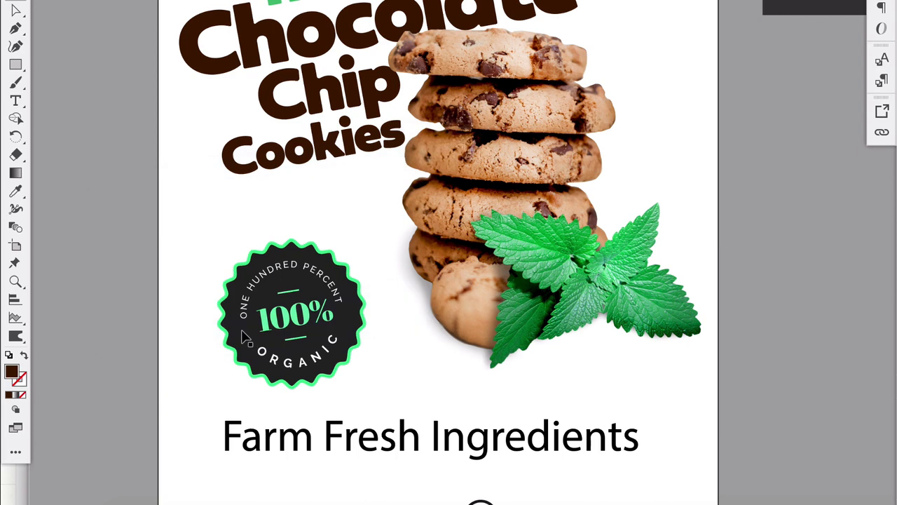
# Step: Enlarge the 100% Organic badge slightly and place it a little higher, beneath the word "Cookies"
pyautogui.click(282, 332)
pyautogui.moveTo(365, 241); pyautogui.dragTo(376, 228)
pyautogui.moveTo(342, 283); pyautogui.dragTo(160, 290)
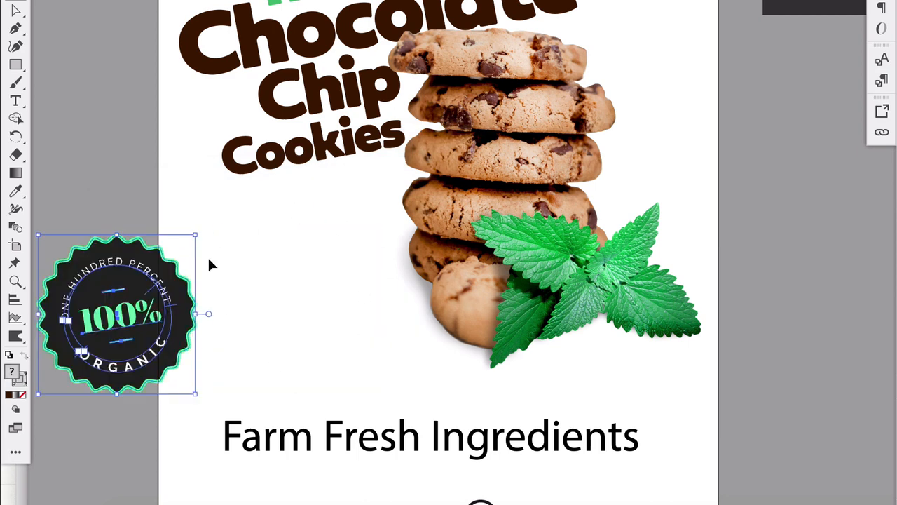
pyautogui.moveTo(124, 316); pyautogui.dragTo(303, 297)
pyautogui.click(67, 371)
# Step: Ungroup the 100% Organic badge so its parts can be edited separately
pyautogui.click(298, 317)
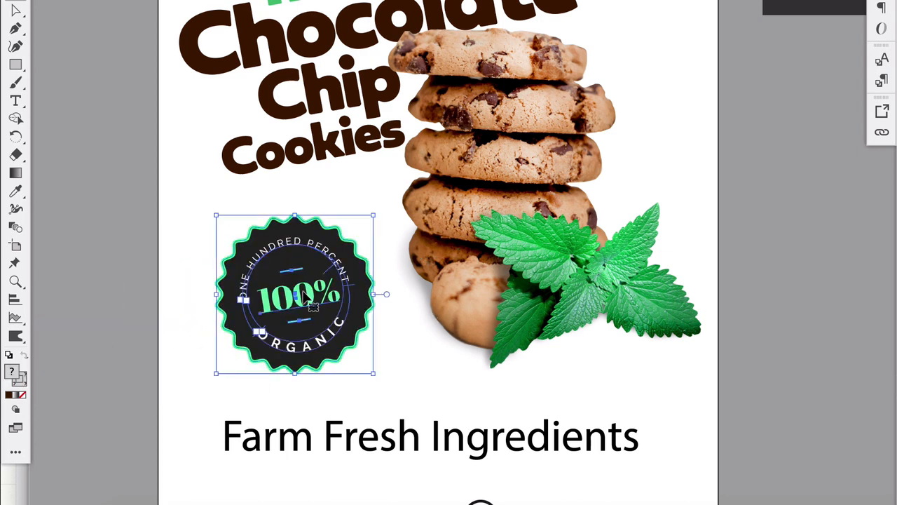
pyautogui.rightClick(316, 277)
pyautogui.click(347, 401)
pyautogui.click(101, 296)
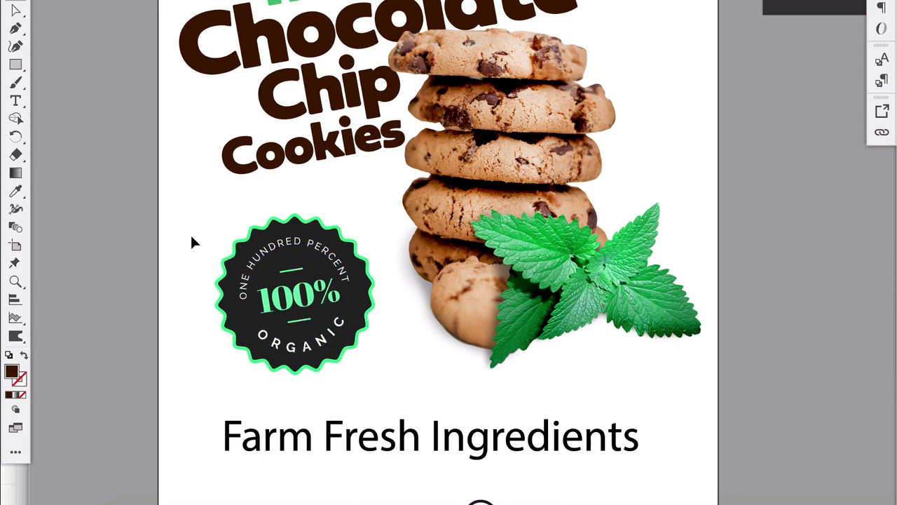
# Step: Recolour the badge's scalloped seal shape with the green sampled from the word "mint"
pyautogui.scroll(1, 310, 267)
pyautogui.scroll(2, 315, 277)
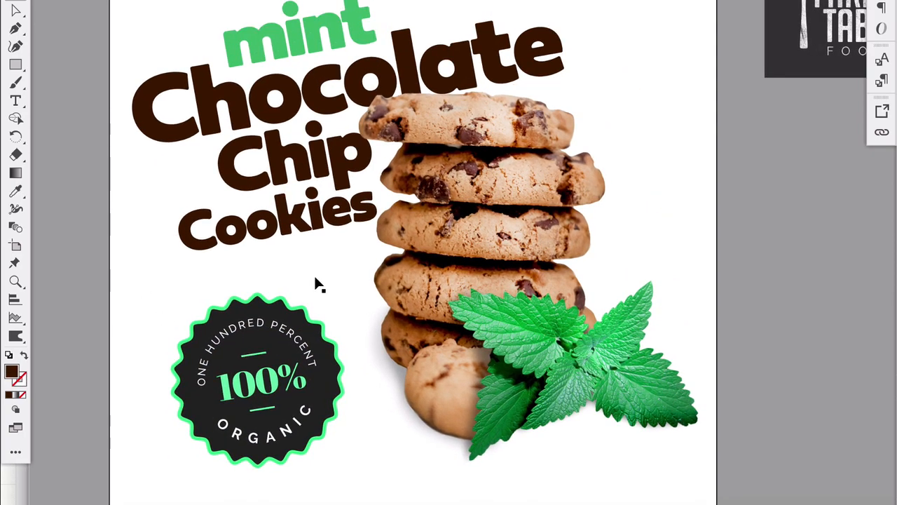
pyautogui.scroll(-2, 313, 273)
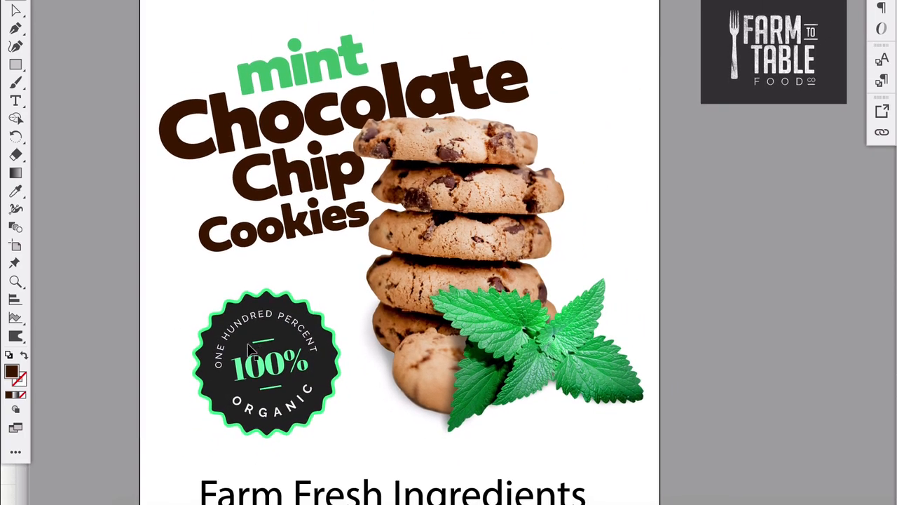
pyautogui.click(221, 382)
pyautogui.click(16, 190)
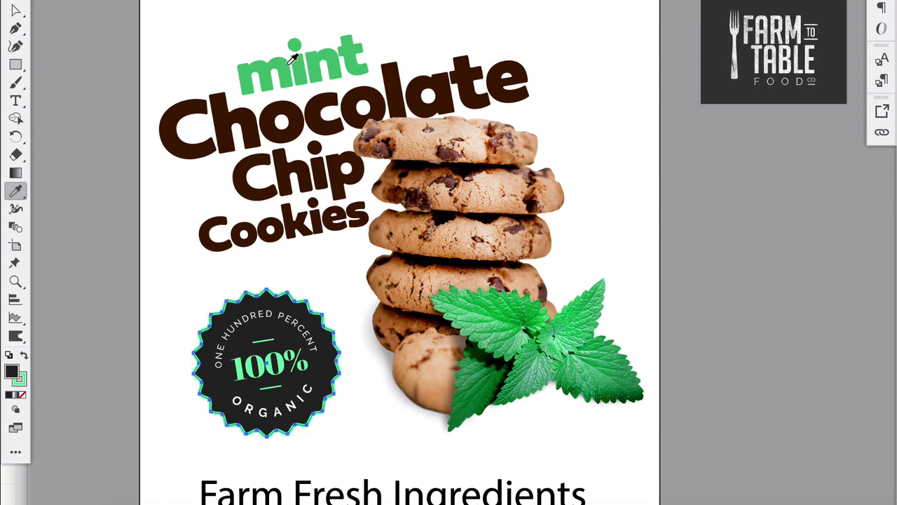
pyautogui.click(293, 60)
pyautogui.press('v')
pyautogui.click(57, 58)
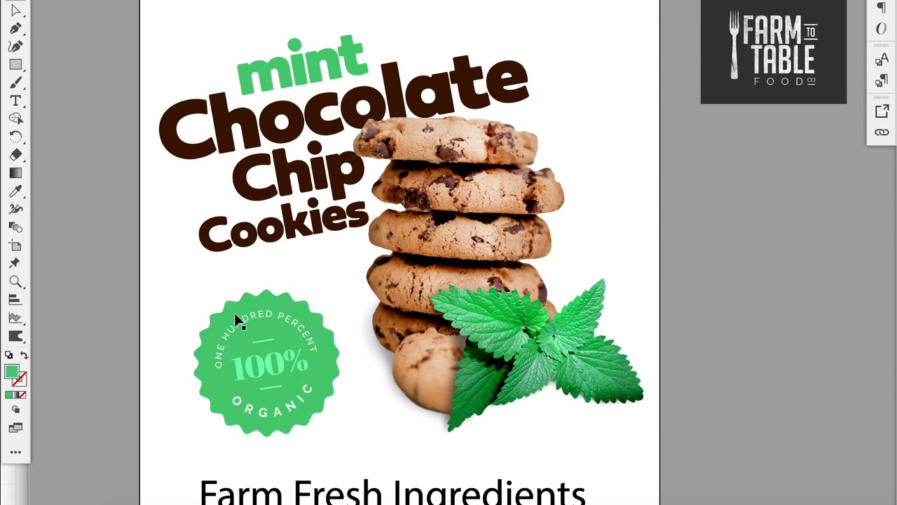
# Step: Set the fill of all the badge's lettering and both divider lines to white, FFFFFF
pyautogui.click(263, 363)
pyautogui.click(292, 417)
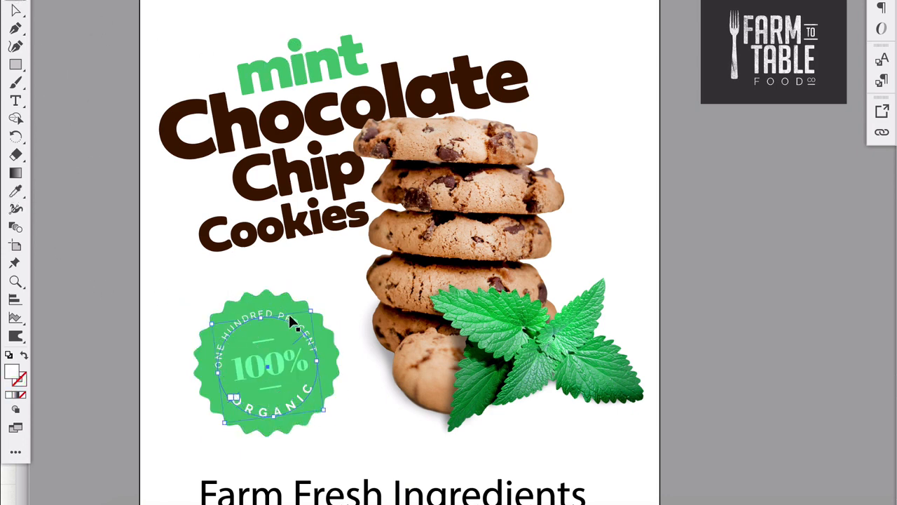
pyautogui.keyDown('shift'); pyautogui.click(289, 315); pyautogui.keyUp('shift')
pyautogui.keyDown('shift'); pyautogui.click(277, 356); pyautogui.keyUp('shift')
pyautogui.keyDown('shift'); pyautogui.click(270, 340); pyautogui.keyUp('shift')
pyautogui.keyDown('shift'); pyautogui.click(274, 387); pyautogui.keyUp('shift')
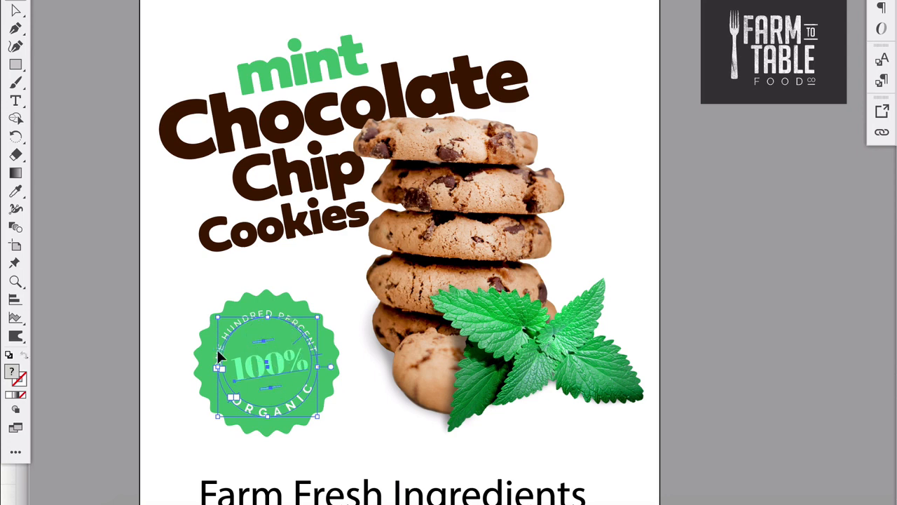
pyautogui.click(15, 192)
pyautogui.click(205, 235)
pyautogui.doubleClick(11, 372)
pyautogui.moveTo(578, 295); pyautogui.dragTo(512, 239)
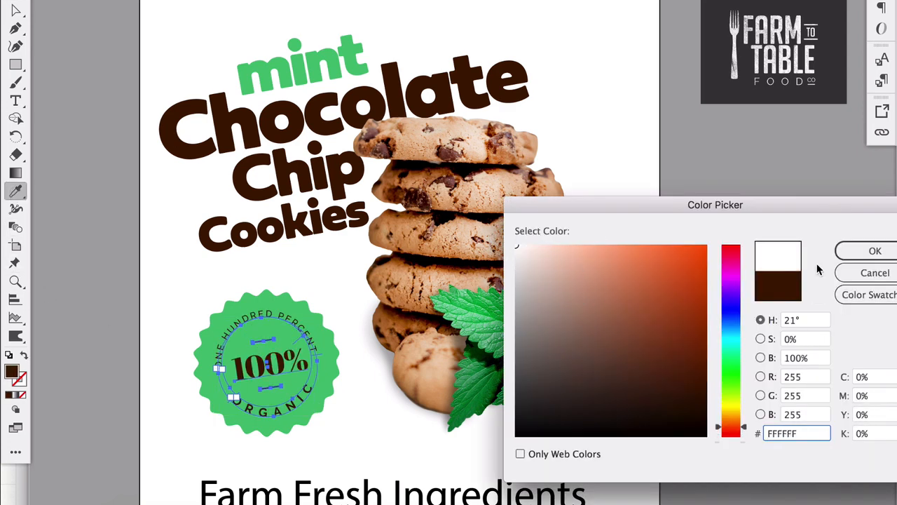
pyautogui.click(874, 251)
pyautogui.press('v')
pyautogui.click(123, 229)
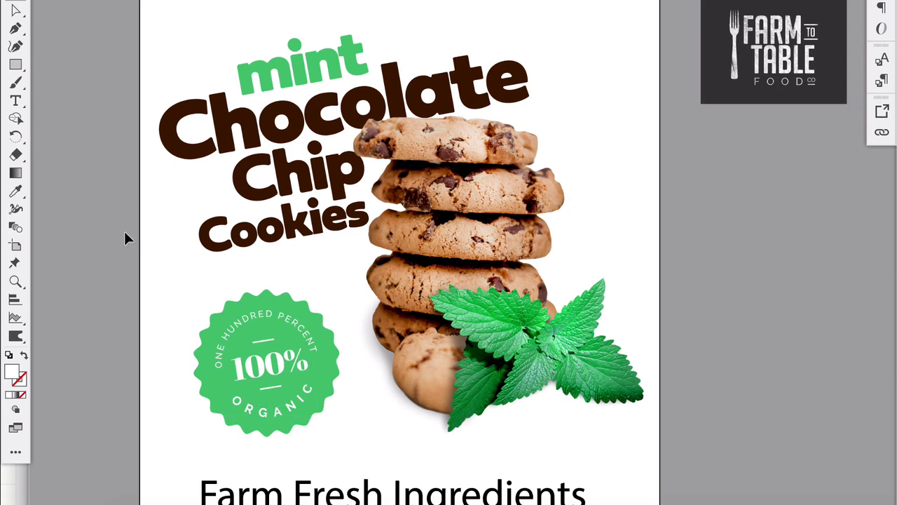
# Step: Recolour the badge's scalloped seal shape with the dark brown sampled from the title
pyautogui.click(222, 312)
pyautogui.click(15, 191)
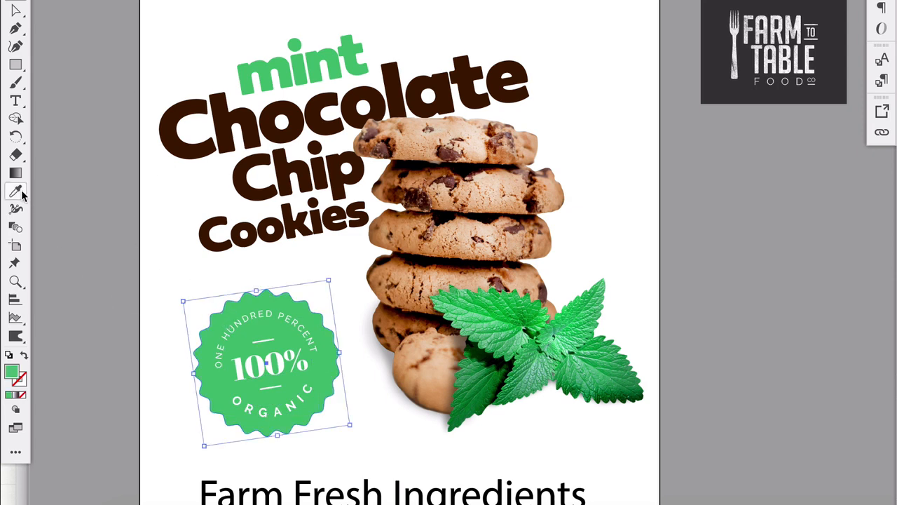
pyautogui.click(181, 138)
pyautogui.click(15, 1)
# Step: Recolour the badge's "100%" and the two divider lines with the green sampled from the word "mint"
pyautogui.click(245, 354)
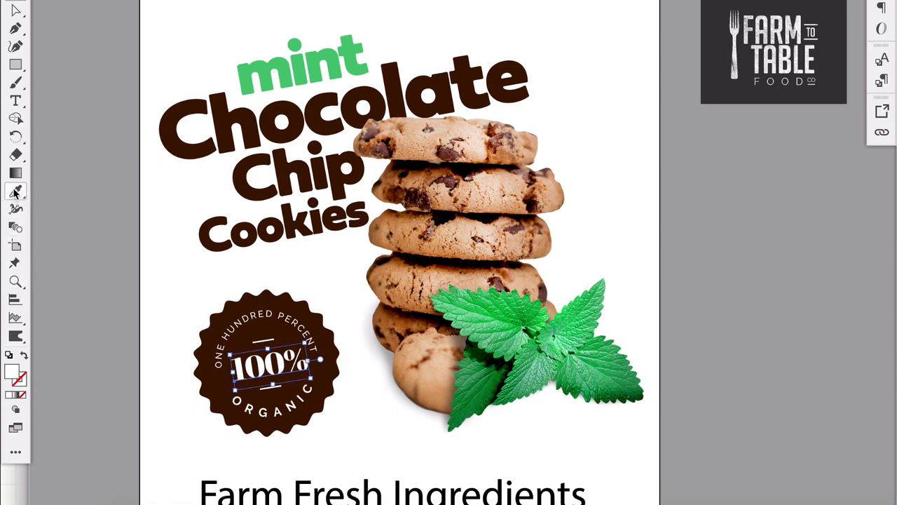
pyautogui.click(267, 339)
pyautogui.keyDown('shift'); pyautogui.click(265, 335); pyautogui.keyUp('shift')
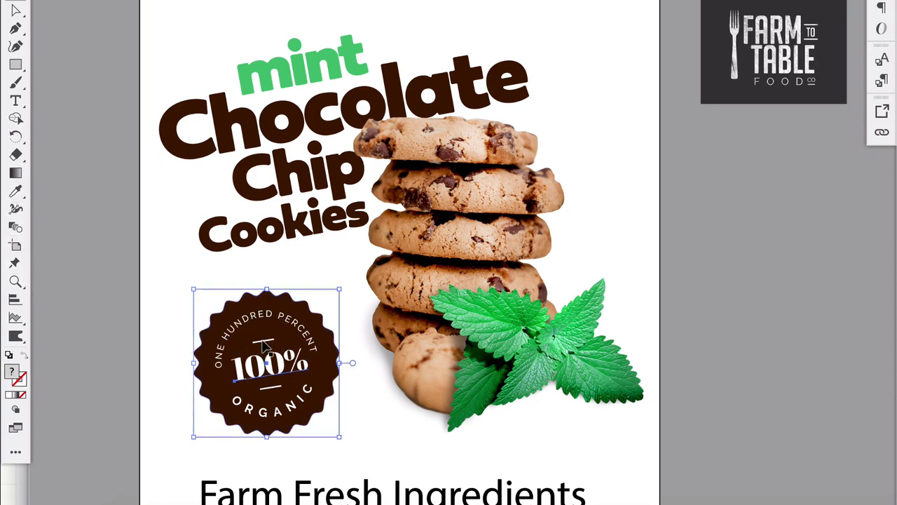
pyautogui.keyDown('shift'); pyautogui.click(266, 337); pyautogui.keyUp('shift')
pyautogui.scroll(3, 274, 398)
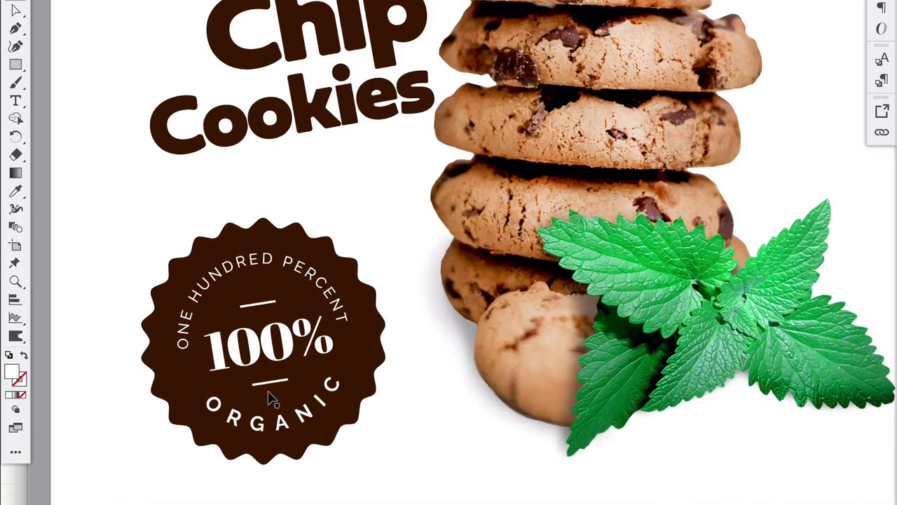
pyautogui.click(270, 396)
pyautogui.keyDown('shift'); pyautogui.click(253, 297); pyautogui.keyUp('shift')
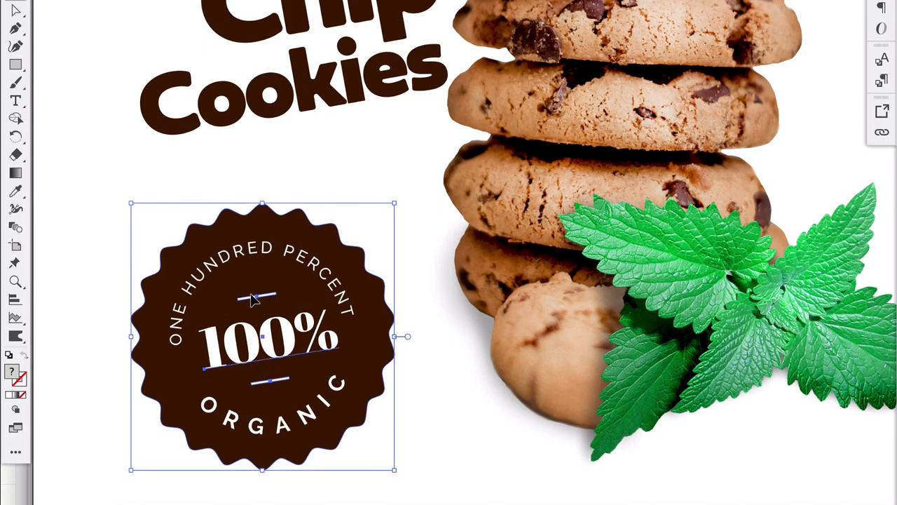
pyautogui.keyDown('shift'); pyautogui.click(246, 276); pyautogui.keyUp('shift')
pyautogui.scroll(-3, 46, 223)
pyautogui.click(16, 192)
pyautogui.scroll(3, 197, 208)
pyautogui.hscroll(-2, 197, 208)
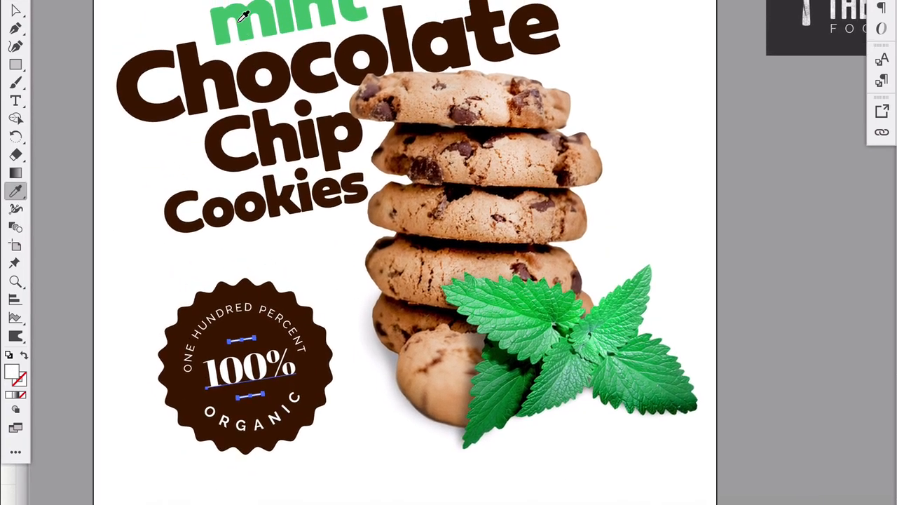
pyautogui.click(239, 23)
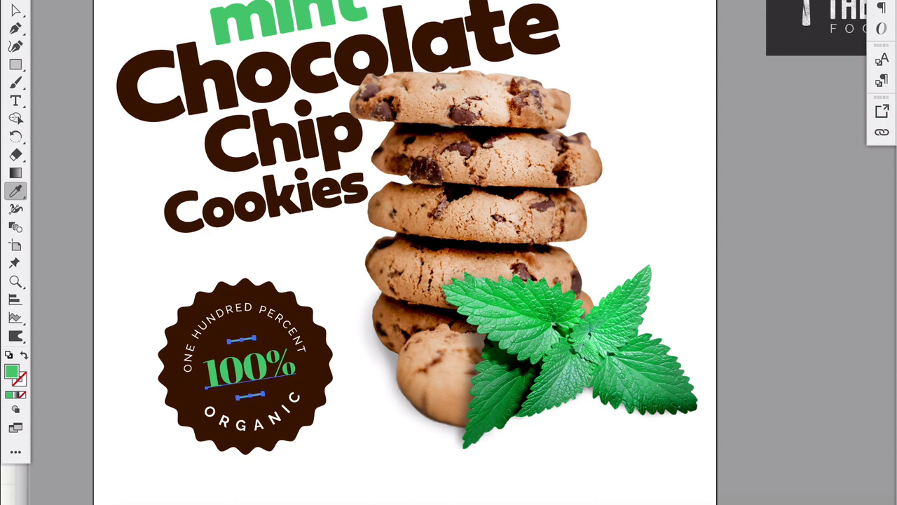
pyautogui.click(15, 1)
pyautogui.click(150, 249)
# Step: Draw a brown rectangle about 8.06 by 1.21 in over the "Farm Fresh Ingredients" line
pyautogui.scroll(-1, 222, 328)
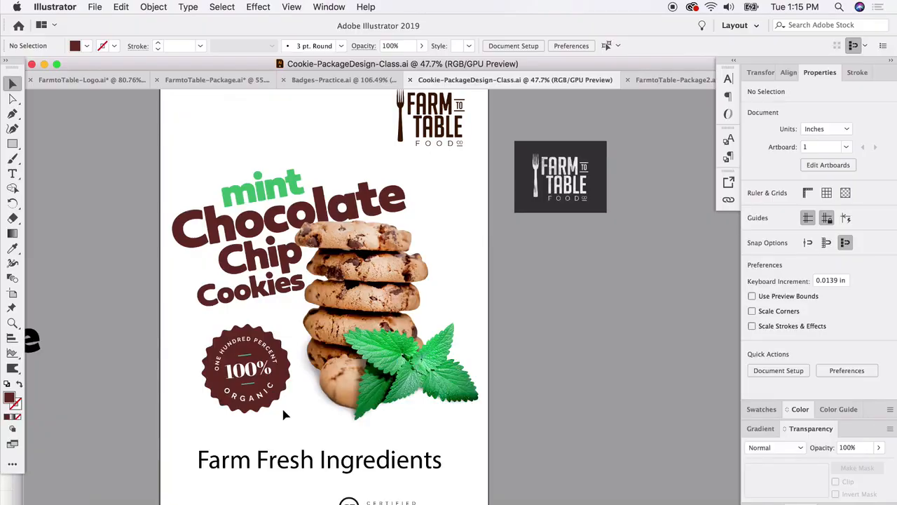
pyautogui.scroll(2, 242, 403)
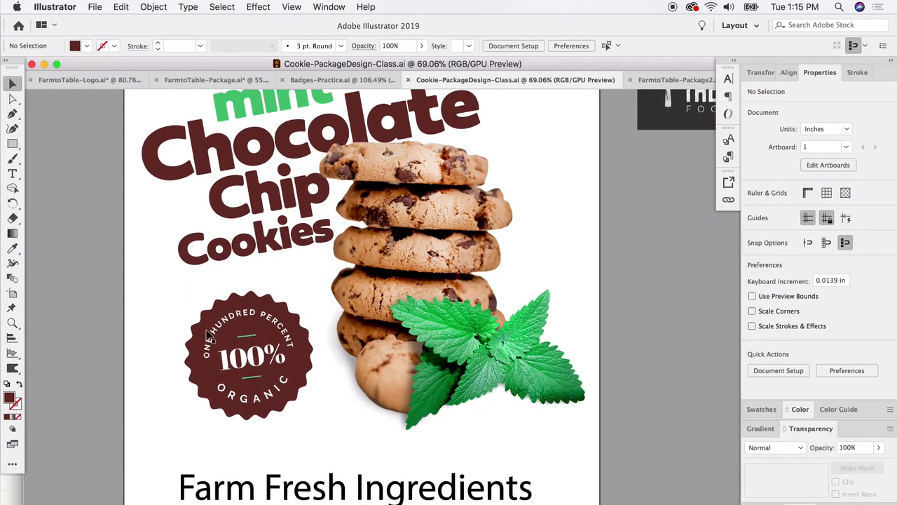
pyautogui.scroll(-2, 366, 425)
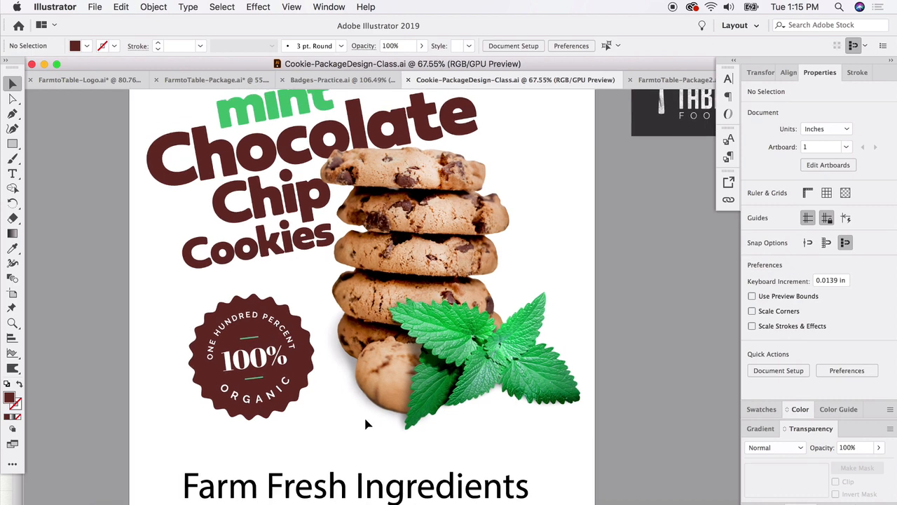
pyautogui.scroll(-5, 362, 420)
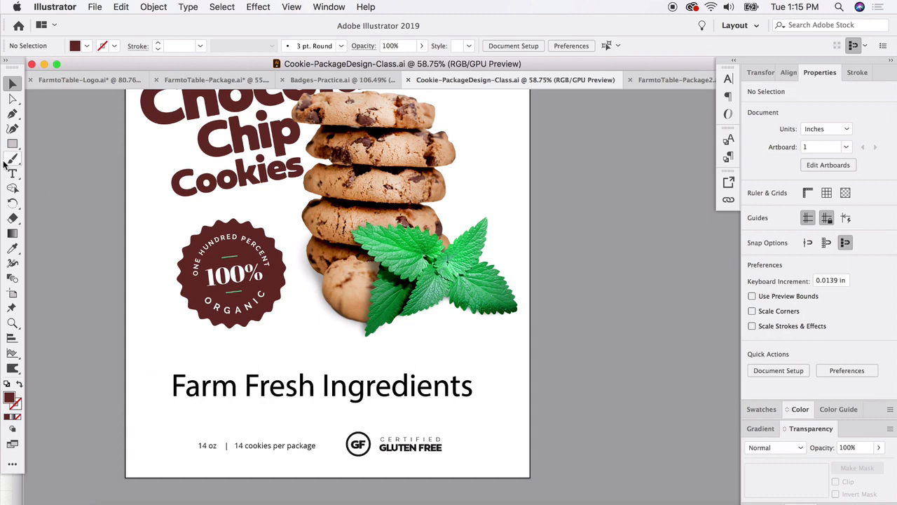
pyautogui.moveTo(12, 143); pyautogui.dragTo(47, 143)
pyautogui.moveTo(166, 361)
pyautogui.mouseDown()
pyautogui.moveTo(469, 415)
pyautogui.moveTo(493, 409)
pyautogui.mouseUp()
# Step: Move the "Farm Fresh Ingredients" text off the artboard's right edge and reposition the brown rectangle above the package details
pyautogui.press('v')
pyautogui.moveTo(254, 379); pyautogui.dragTo(598, 359)
pyautogui.moveTo(379, 423); pyautogui.dragTo(375, 398)
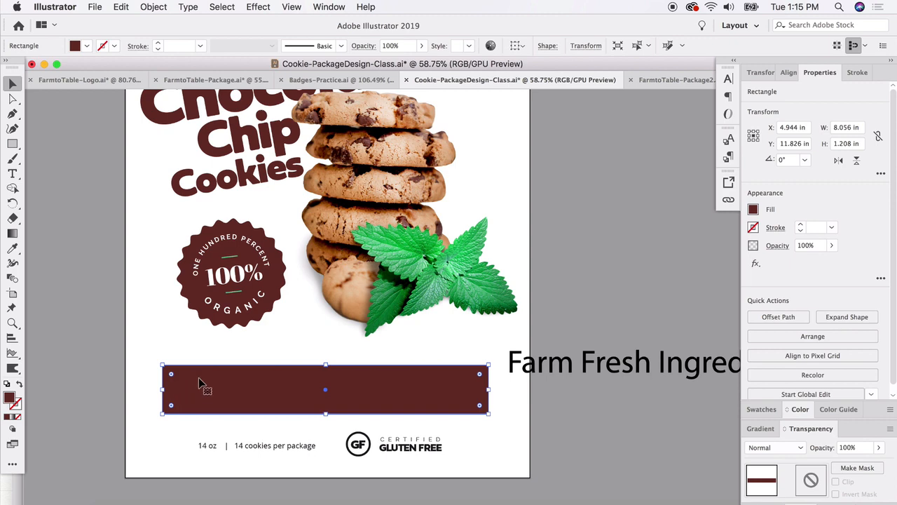
# Step: Reduce the brown rectangle's height to about 1.04 in and apply a horizontal Flag warp with a 23% bend
pyautogui.moveTo(325, 363); pyautogui.dragTo(324, 373)
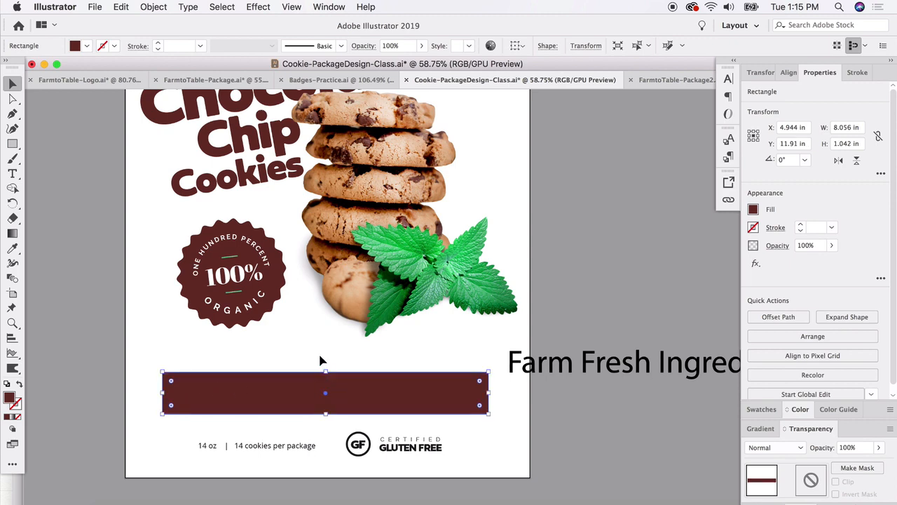
pyautogui.click(258, 7)
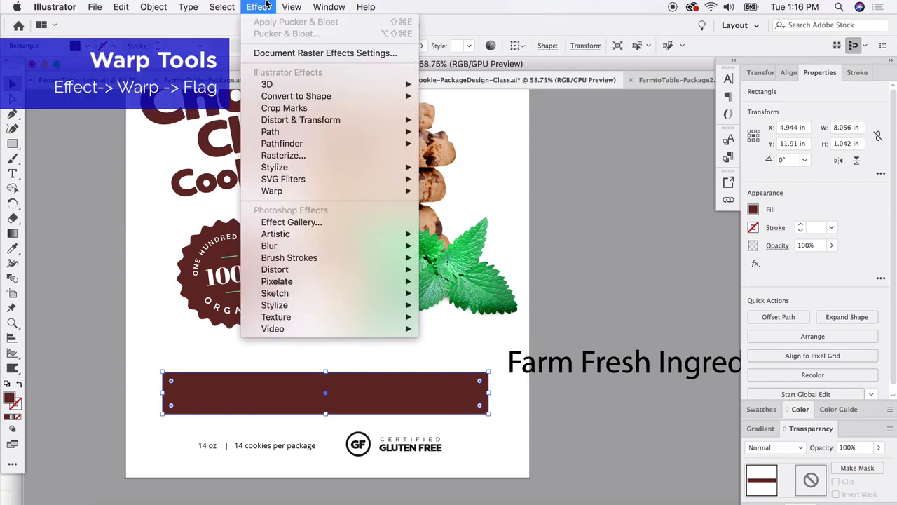
pyautogui.moveTo(338, 196)
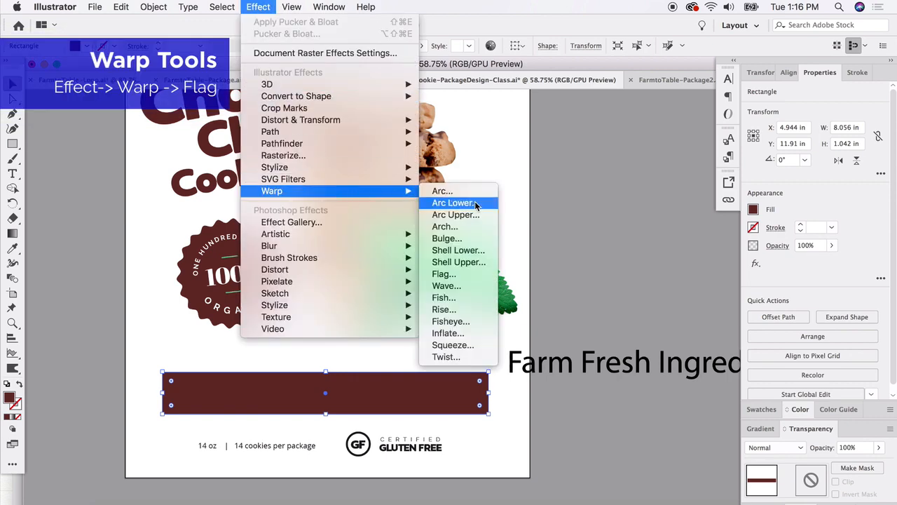
pyautogui.click(466, 279)
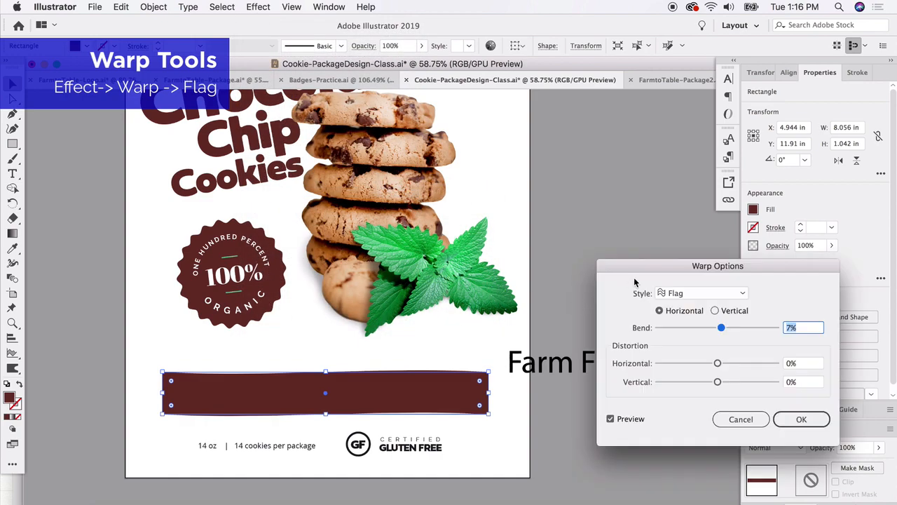
pyautogui.moveTo(644, 266); pyautogui.dragTo(383, 158)
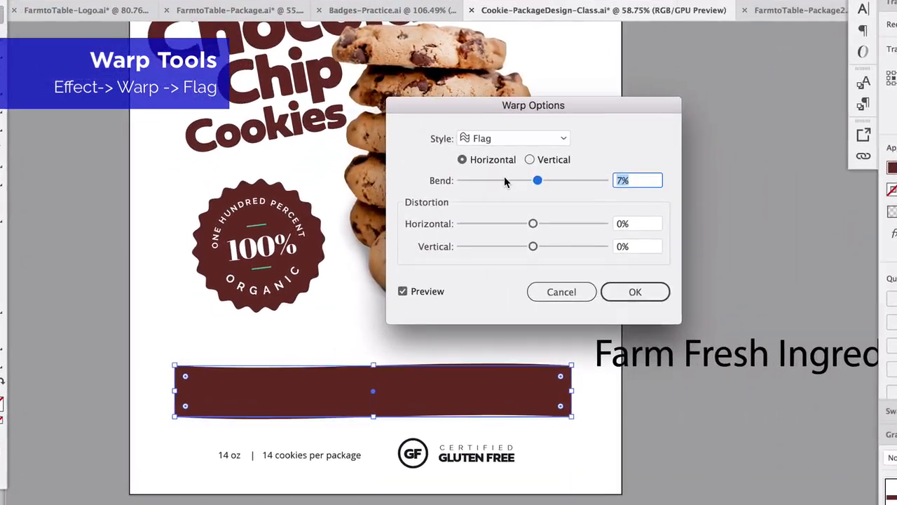
pyautogui.moveTo(538, 180); pyautogui.dragTo(543, 183)
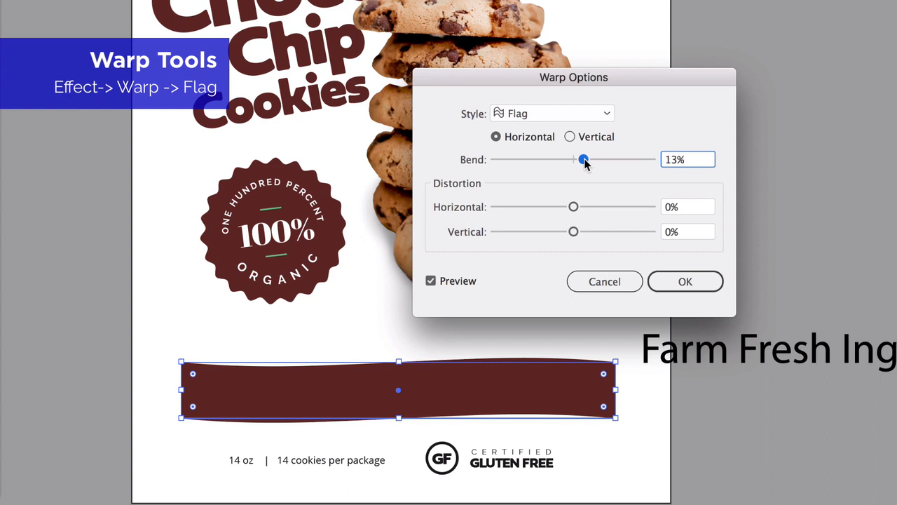
pyautogui.moveTo(584, 160); pyautogui.dragTo(592, 162)
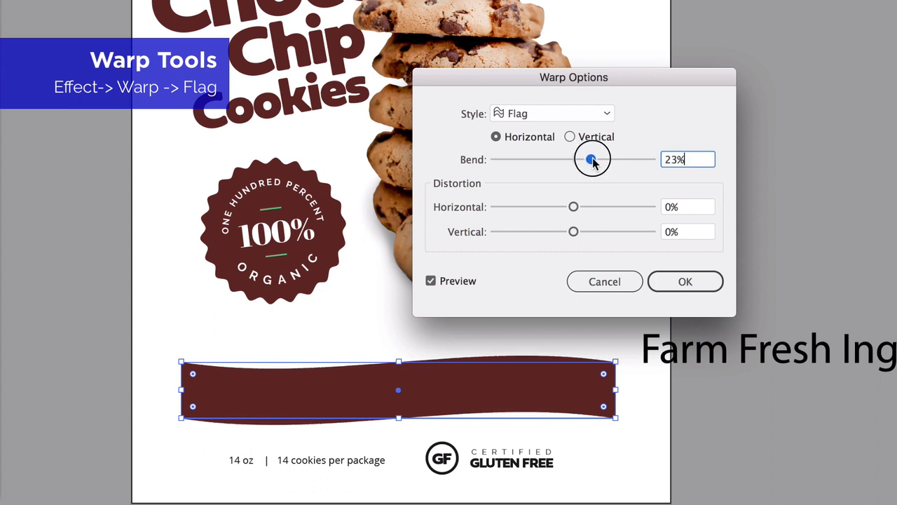
pyautogui.click(665, 284)
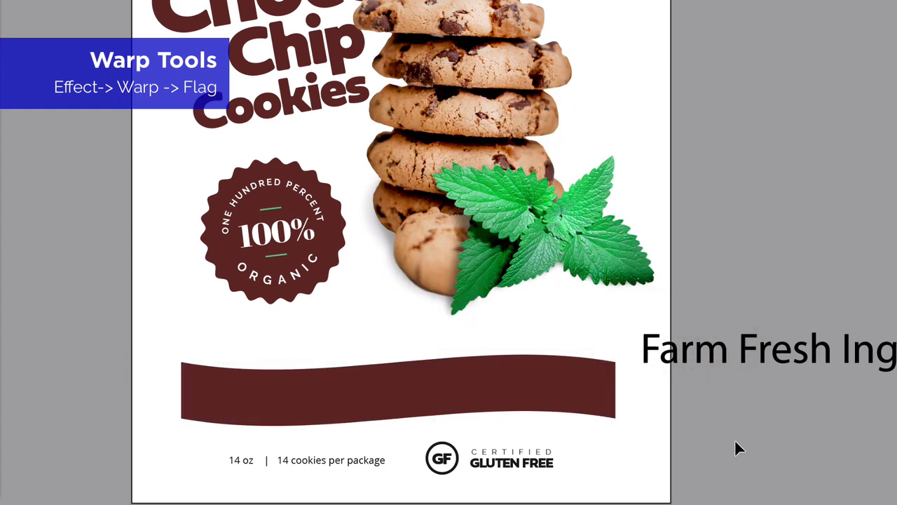
# Step: Move the "Farm Fresh Ingredients" text onto the brown banner and bring it in front of the shape
pyautogui.click(603, 410)
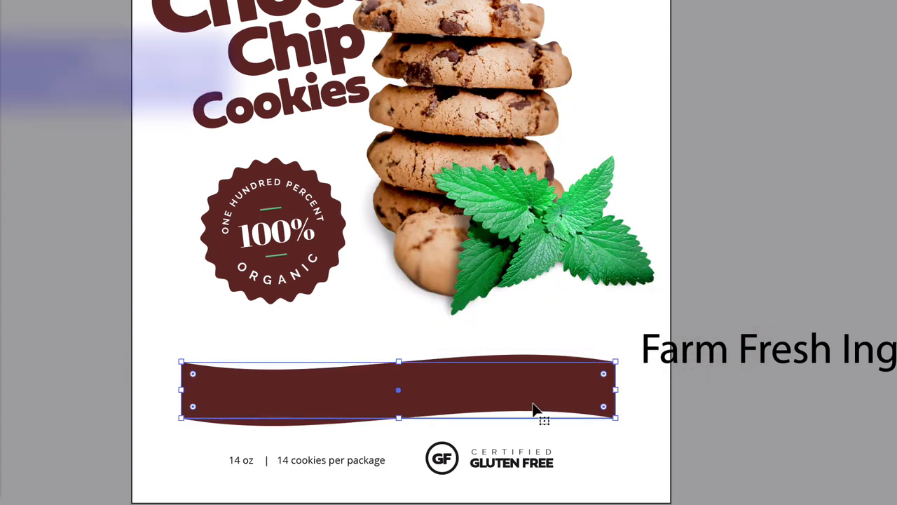
pyautogui.moveTo(737, 348); pyautogui.dragTo(311, 393)
pyautogui.rightClick(354, 392)
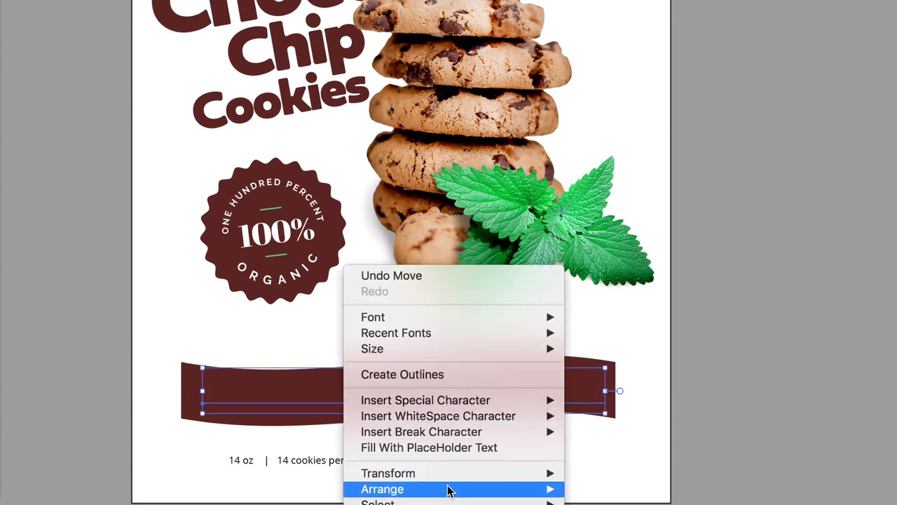
pyautogui.moveTo(561, 489)
pyautogui.click(591, 478)
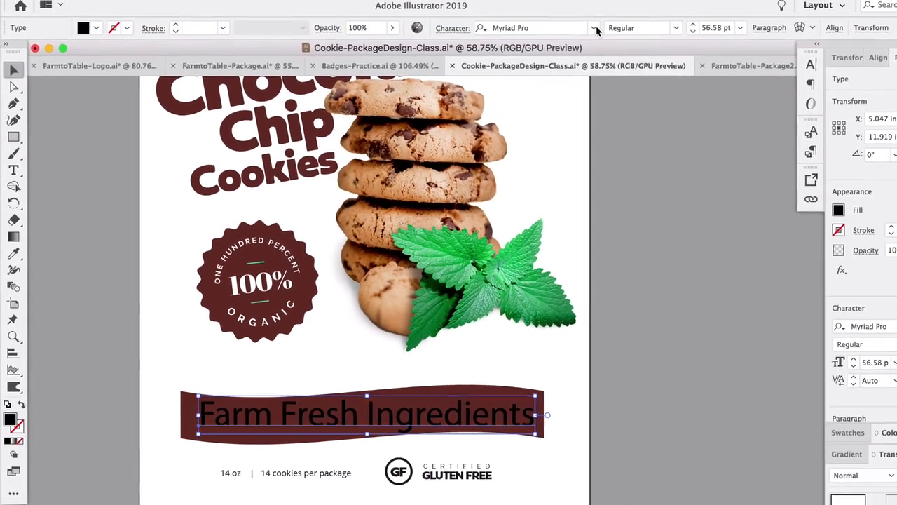
# Step: Set the "Farm Fresh Ingredients" text in Abril Fatface and scale it down to about 46.29 pt to fit within the banner
pyautogui.click(592, 28)
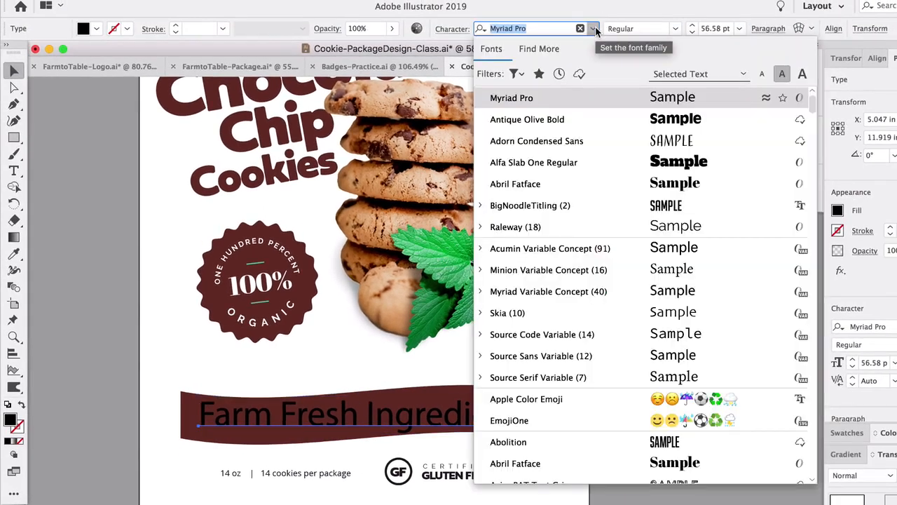
pyautogui.click(594, 185)
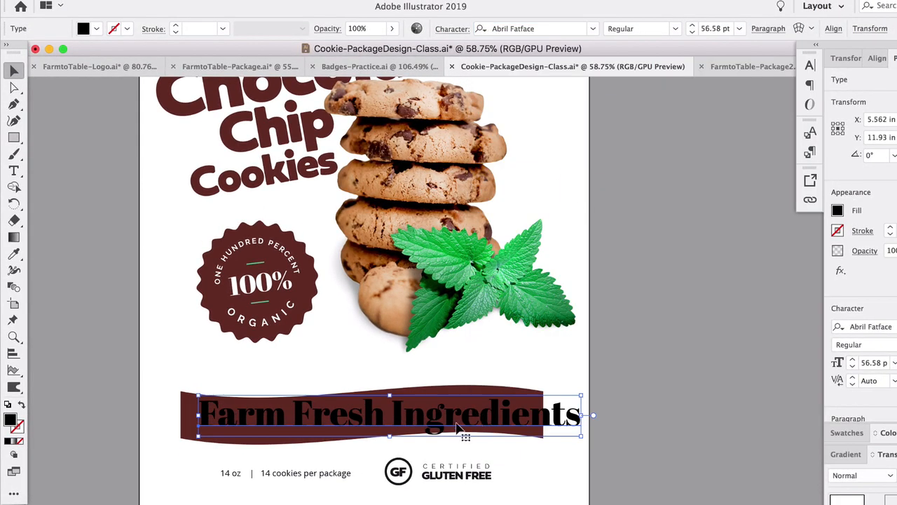
pyautogui.scroll(1, 459, 428)
pyautogui.scroll(5, 305, 428)
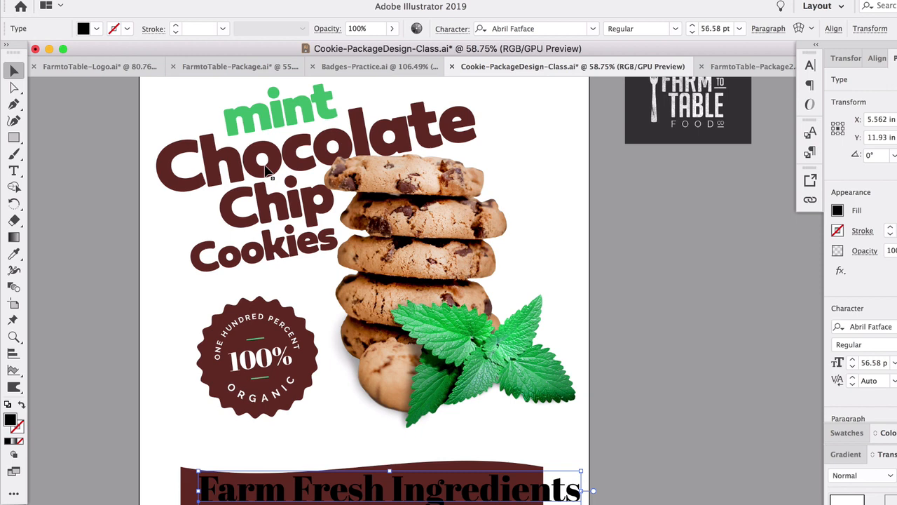
pyautogui.scroll(-3, 284, 167)
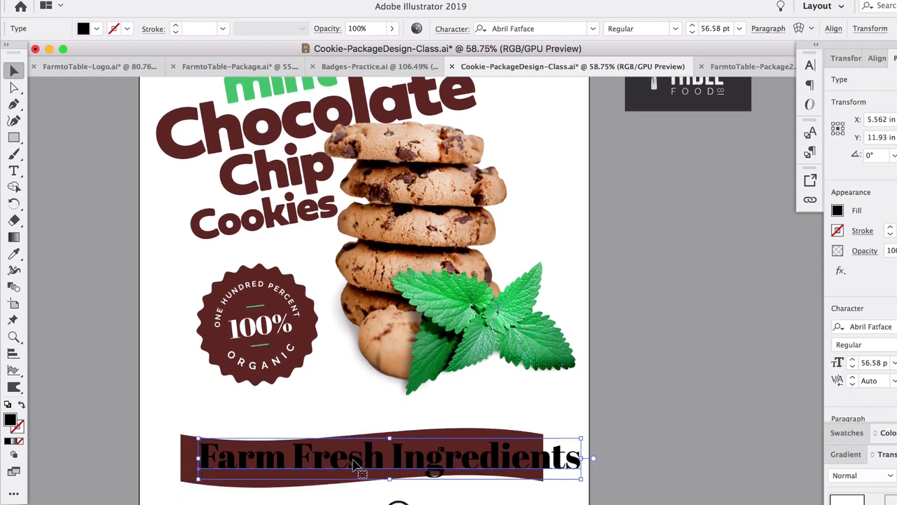
pyautogui.moveTo(581, 412); pyautogui.dragTo(511, 420)
pyautogui.moveTo(244, 436); pyautogui.dragTo(251, 434)
# Step: Fill the "Farm Fresh Ingredients" text with white and apply the same Flag warp as the banner
pyautogui.doubleClick(10, 420)
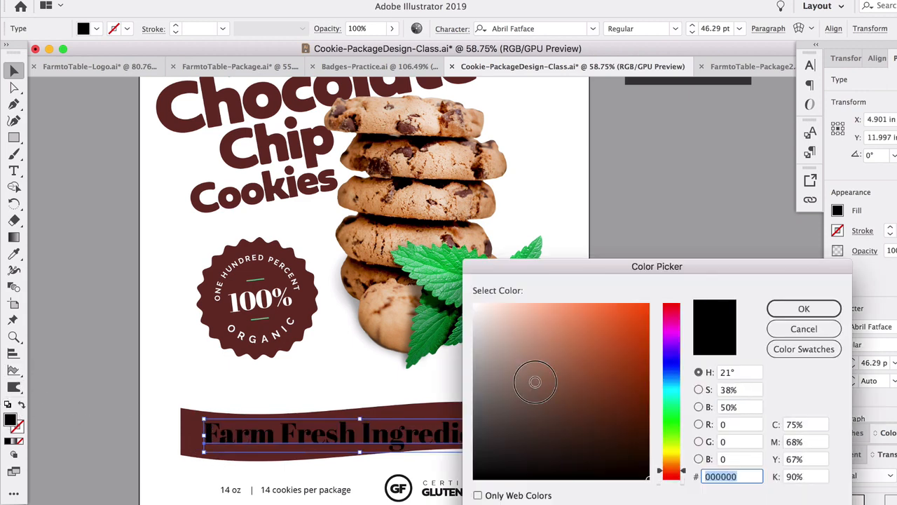
pyautogui.click(475, 297)
pyautogui.click(801, 308)
pyautogui.click(575, 369)
pyautogui.click(466, 427)
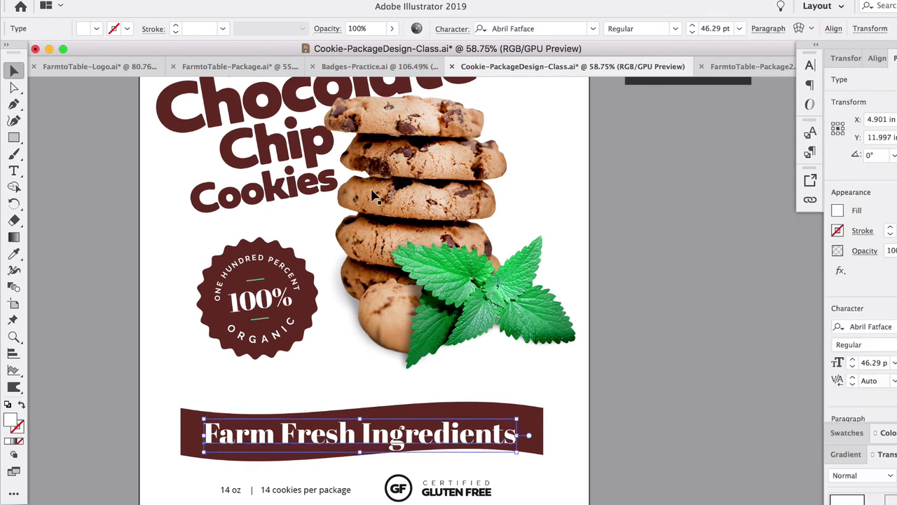
pyautogui.click(290, 2)
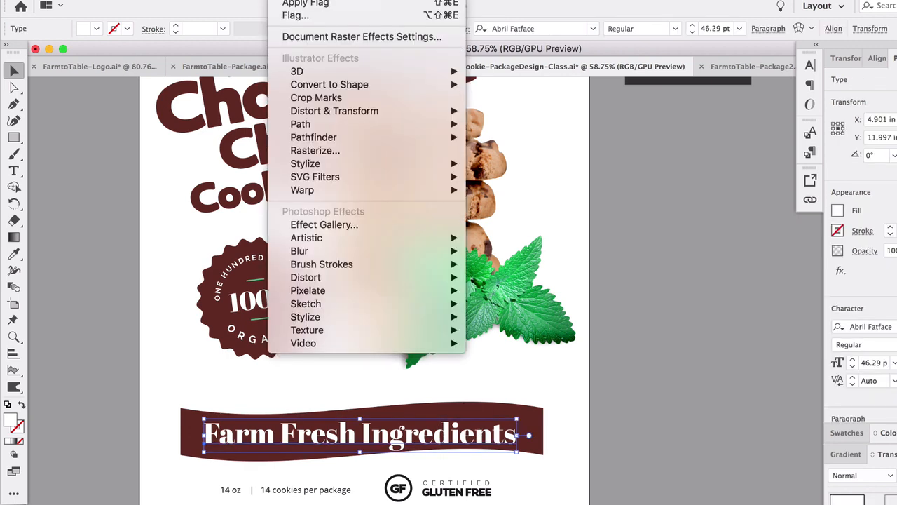
pyautogui.click(290, 3)
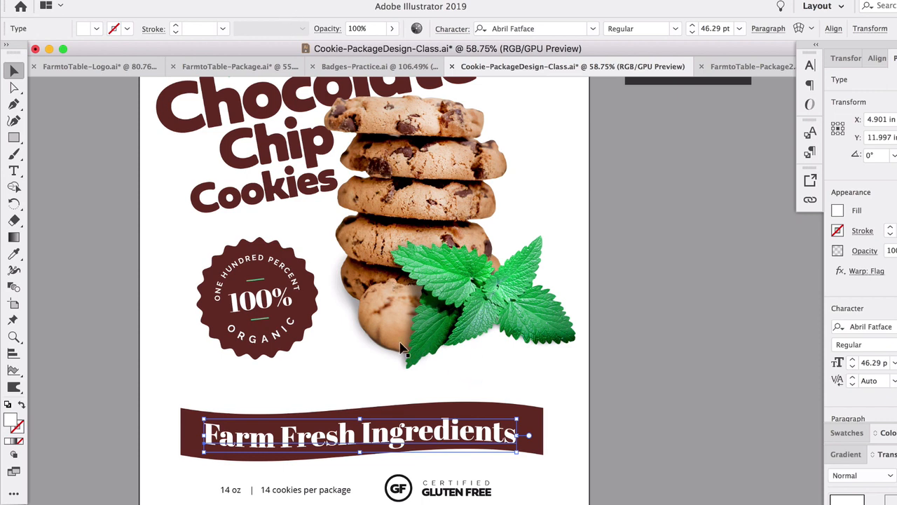
# Step: Rotate the banner text about 0.91° and nudge it upward to centre it within the wavy shape
pyautogui.scroll(3, 389, 462)
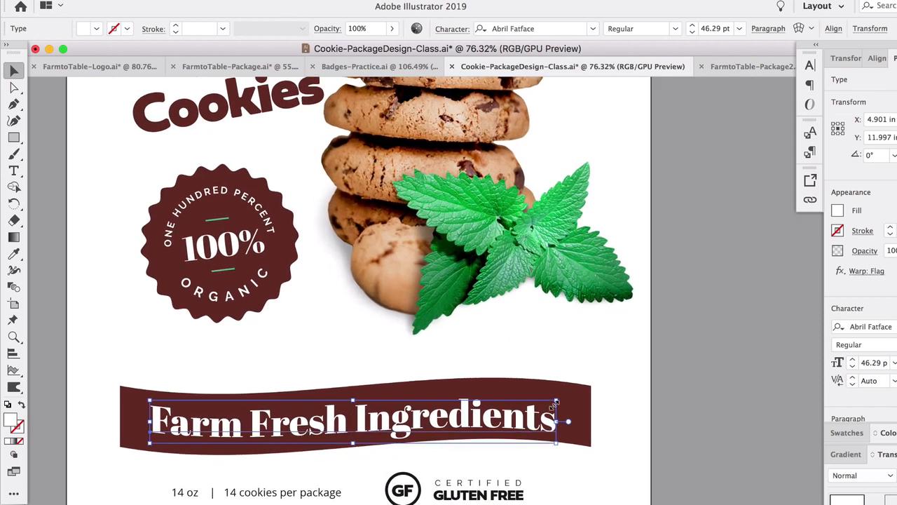
pyautogui.moveTo(563, 394); pyautogui.dragTo(564, 385)
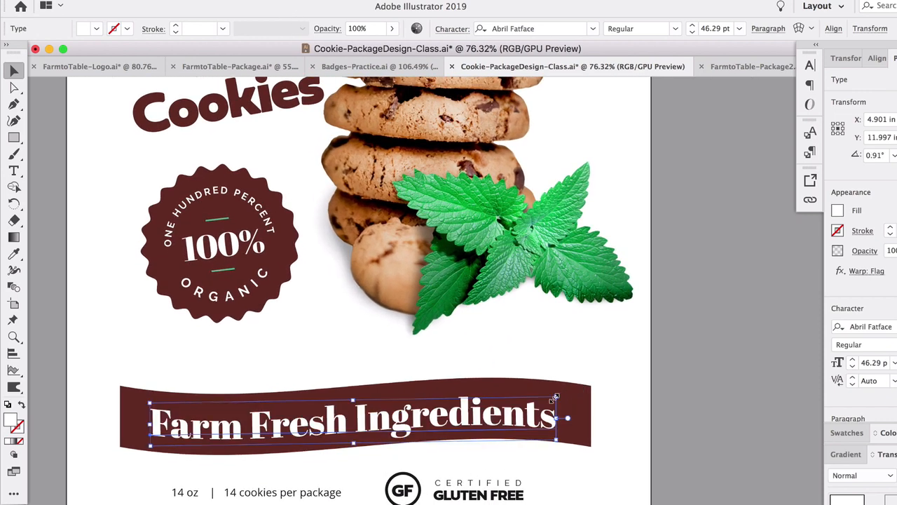
pyautogui.click(515, 418)
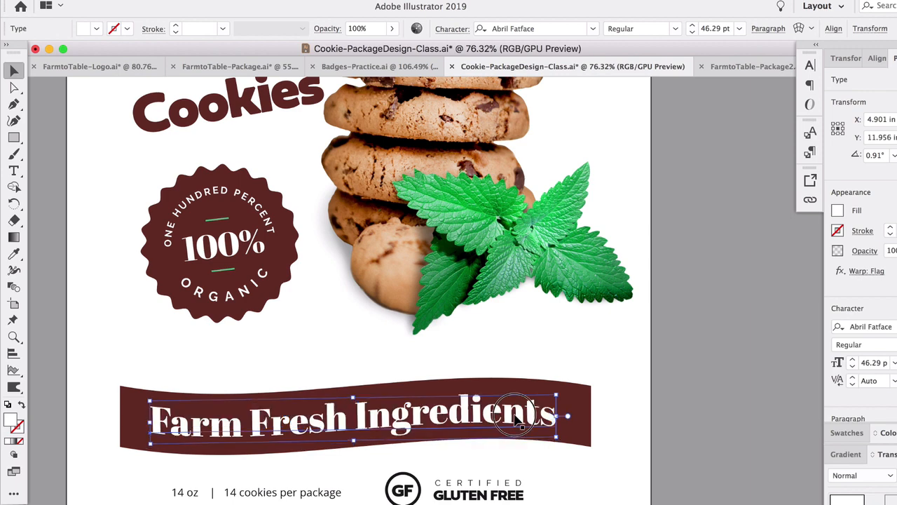
pyautogui.moveTo(515, 418); pyautogui.dragTo(517, 417)
pyautogui.click(599, 413)
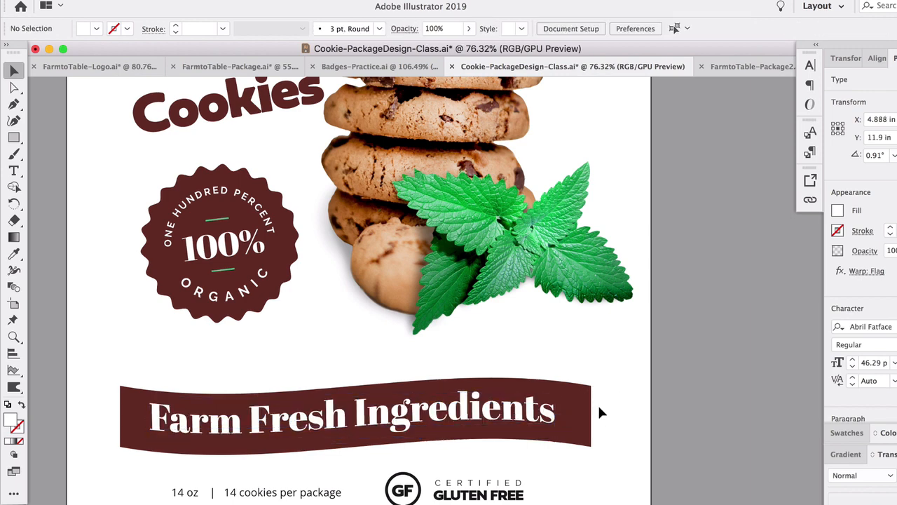
# Step: Add an anchor point midway along the banner's left edge and pull it inward to form a ribbon notch
pyautogui.scroll(3, 108, 464)
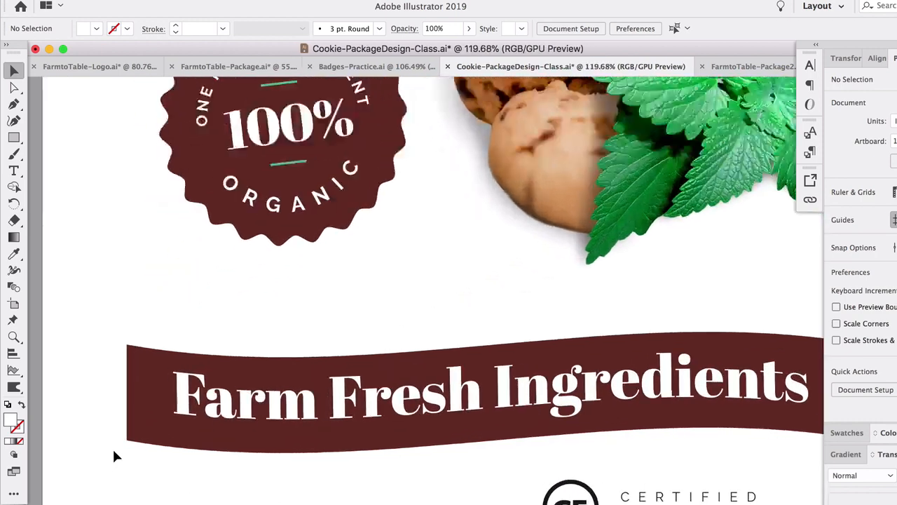
pyautogui.click(144, 401)
pyautogui.hscroll(-1, 143, 397)
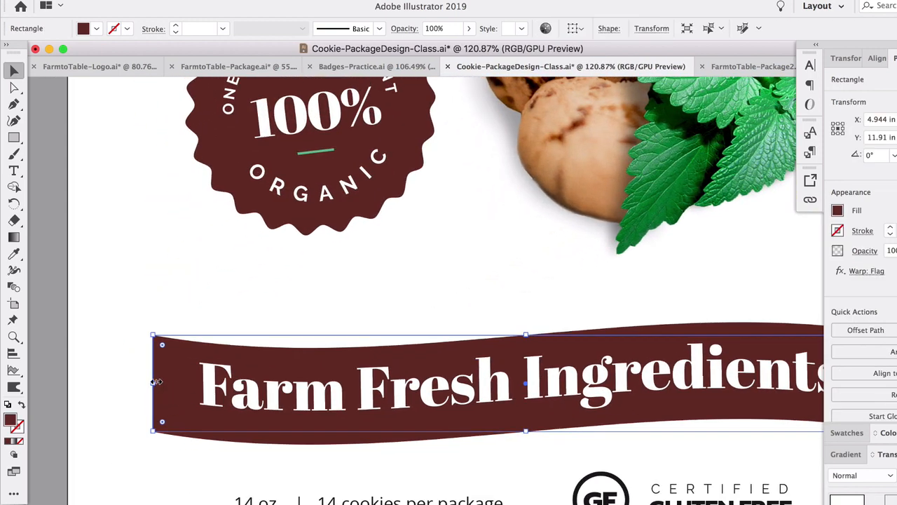
pyautogui.click(13, 89)
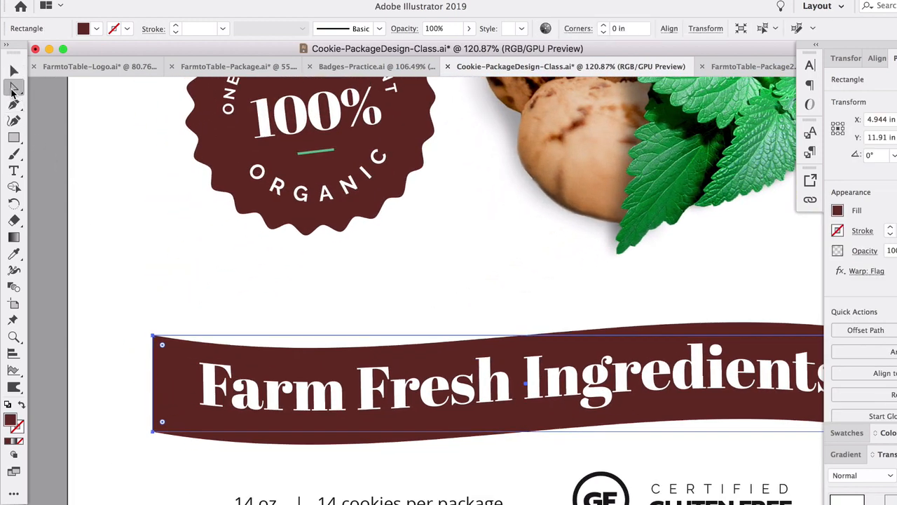
pyautogui.click(13, 104)
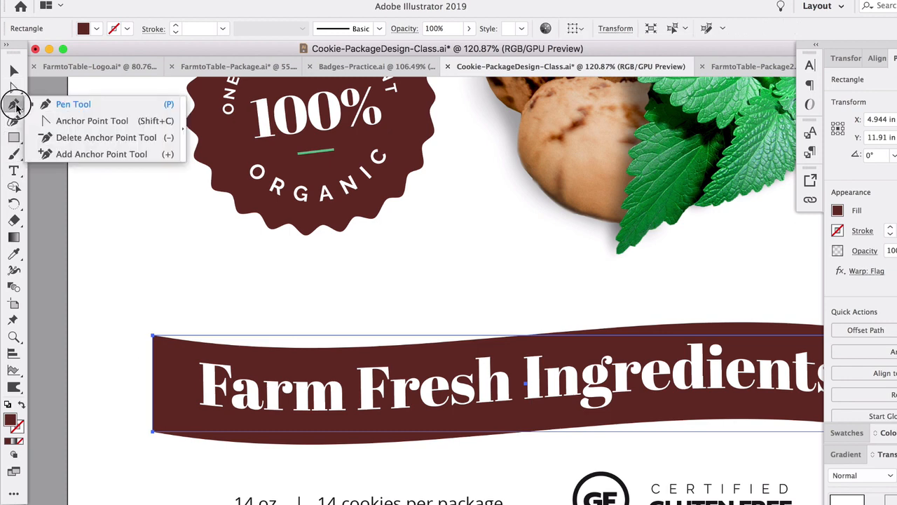
pyautogui.click(67, 155)
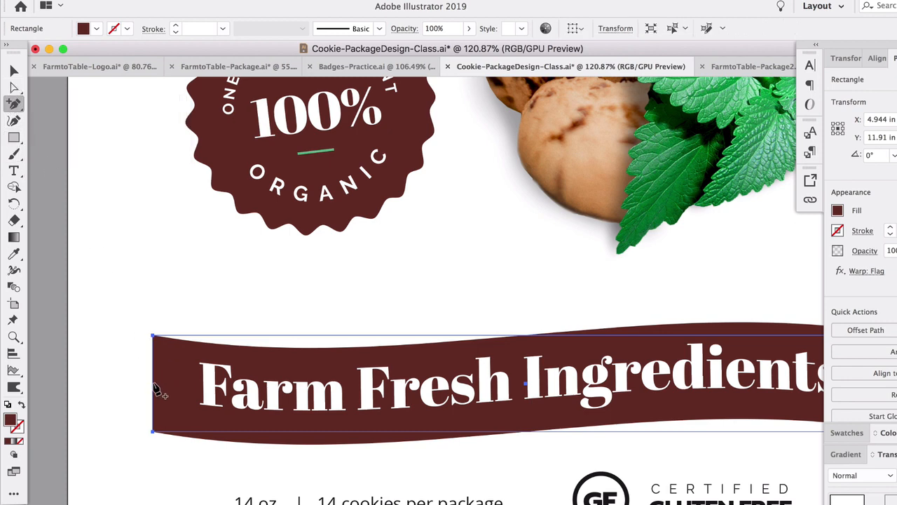
pyautogui.click(153, 384)
pyautogui.click(14, 121)
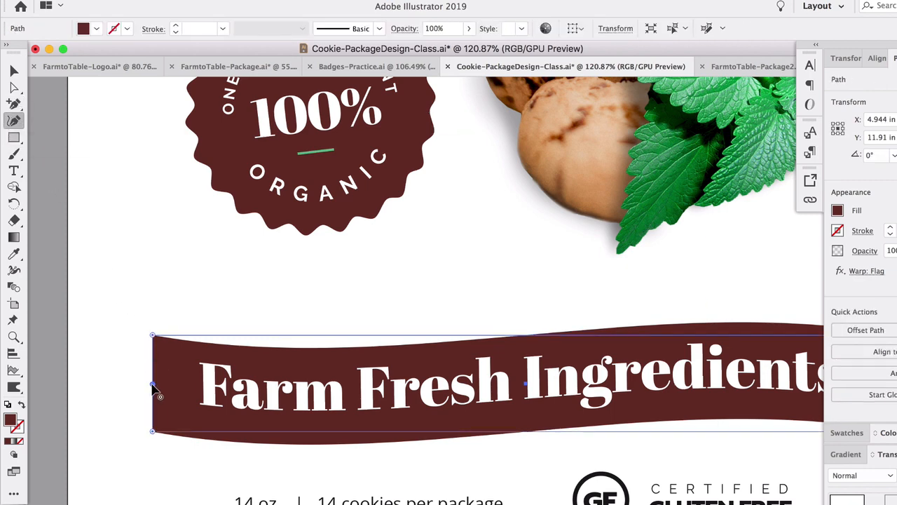
pyautogui.moveTo(154, 385); pyautogui.dragTo(173, 384)
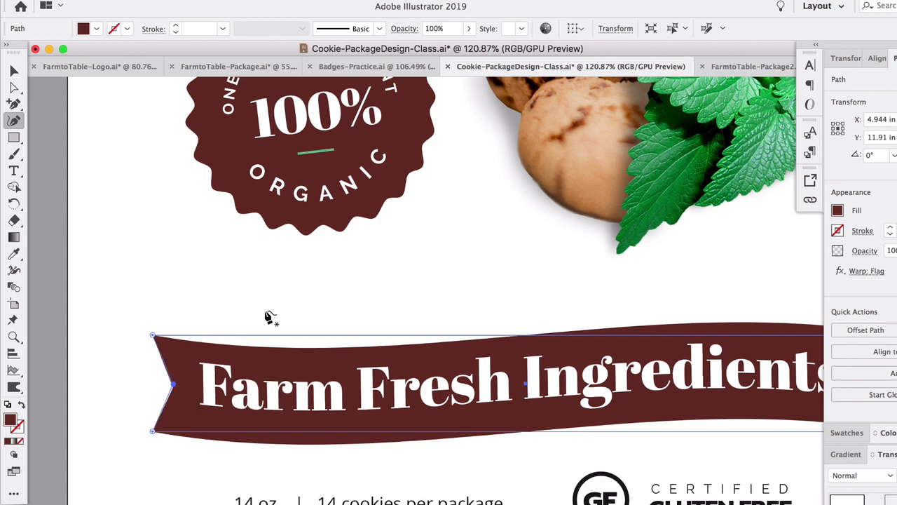
# Step: Add an anchor point midway along the banner's right edge and pull it inward to form a matching notch
pyautogui.hscroll(10, 281, 325)
pyautogui.scroll(-2, 280, 325)
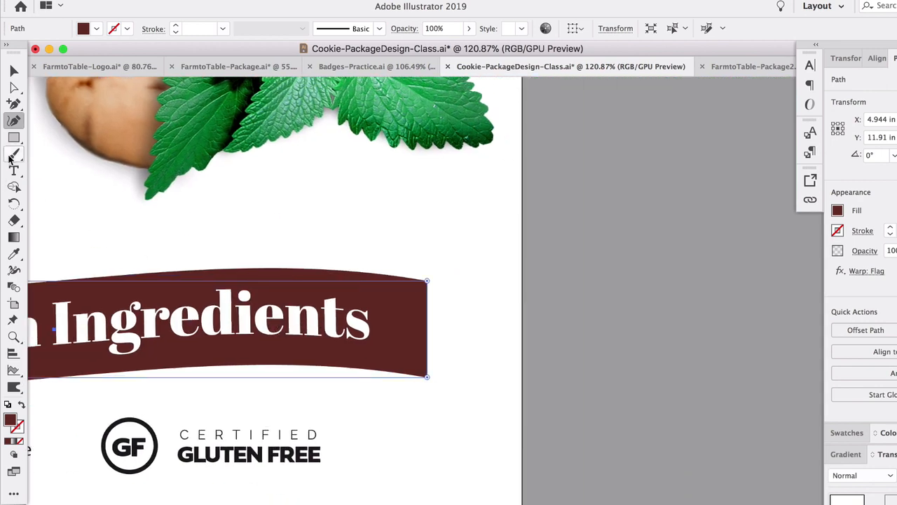
pyautogui.click(14, 103)
pyautogui.click(427, 329)
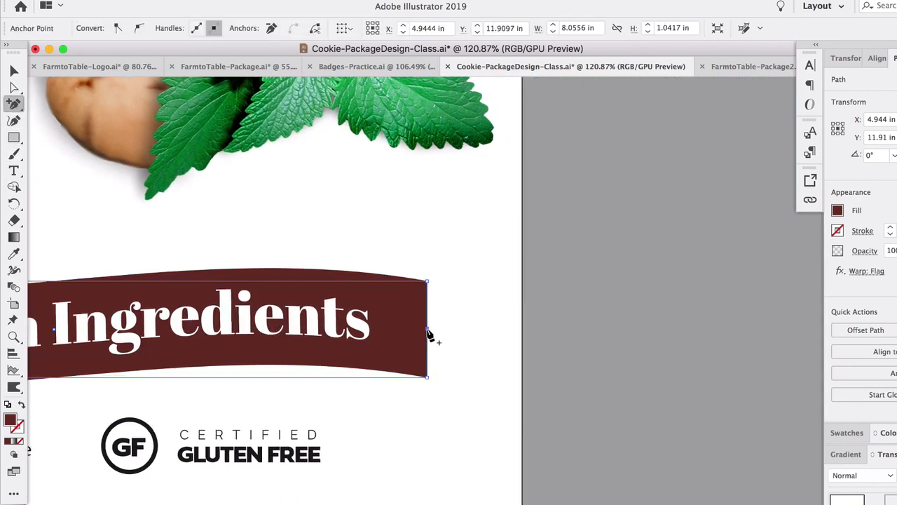
pyautogui.click(14, 121)
pyautogui.moveTo(427, 329); pyautogui.dragTo(406, 327)
pyautogui.scroll(-4, 169, 340)
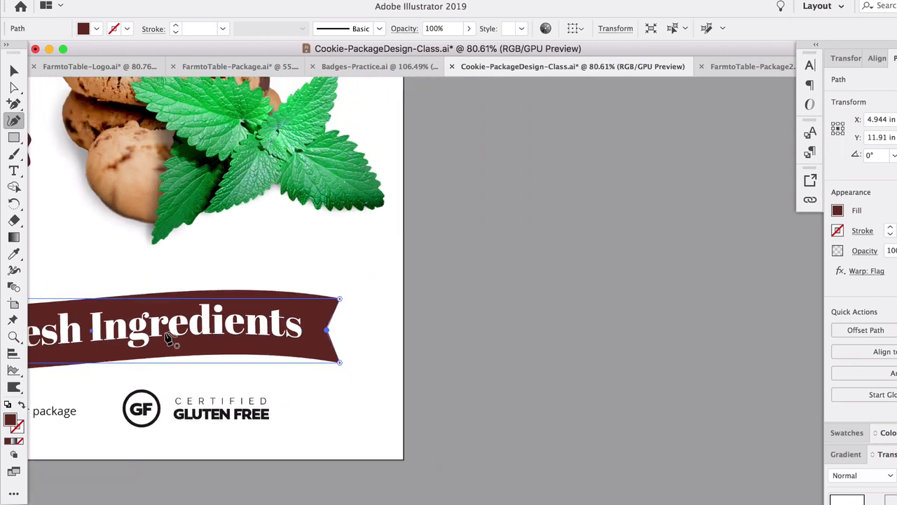
pyautogui.press('v')
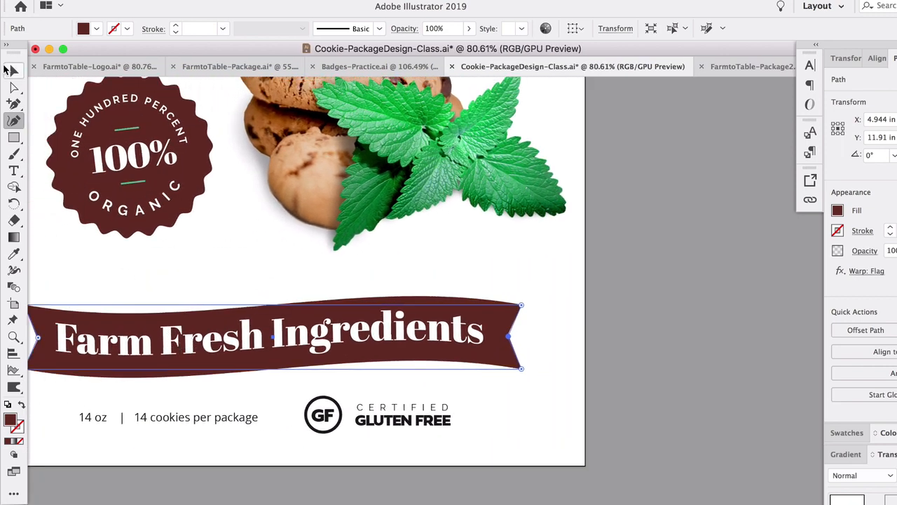
pyautogui.click(255, 203)
pyautogui.scroll(-1, 252, 210)
pyautogui.hscroll(-2, 316, 351)
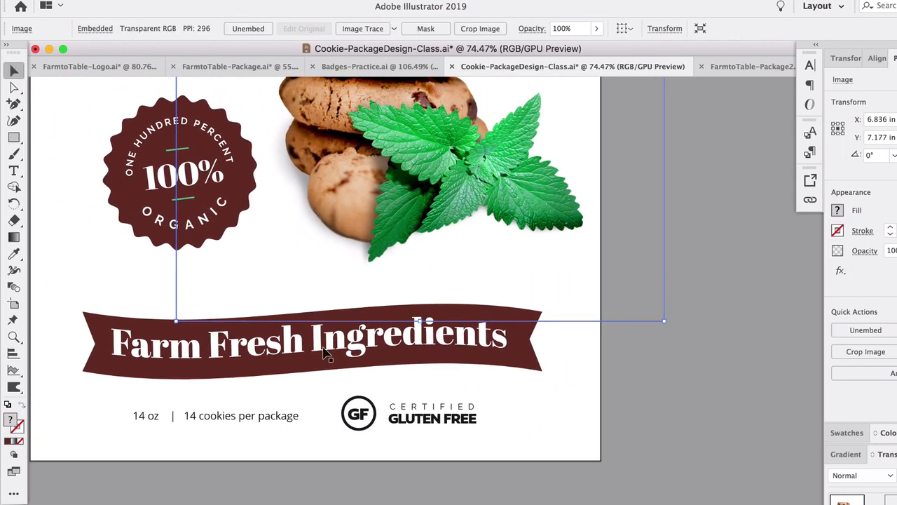
# Step: Fine-tune the "Farm Fresh Ingredients" text with a rotation of about 0.91° and nudge it slightly right to centre it in the ribbon
pyautogui.click(483, 475)
pyautogui.hscroll(-1, 434, 438)
pyautogui.click(414, 351)
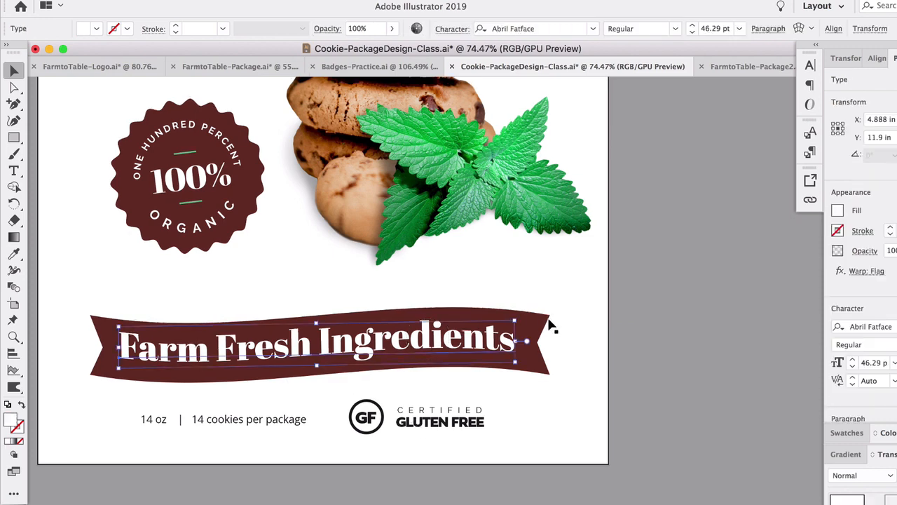
pyautogui.tripleClick(519, 315)
pyautogui.moveTo(518, 312); pyautogui.dragTo(520, 311)
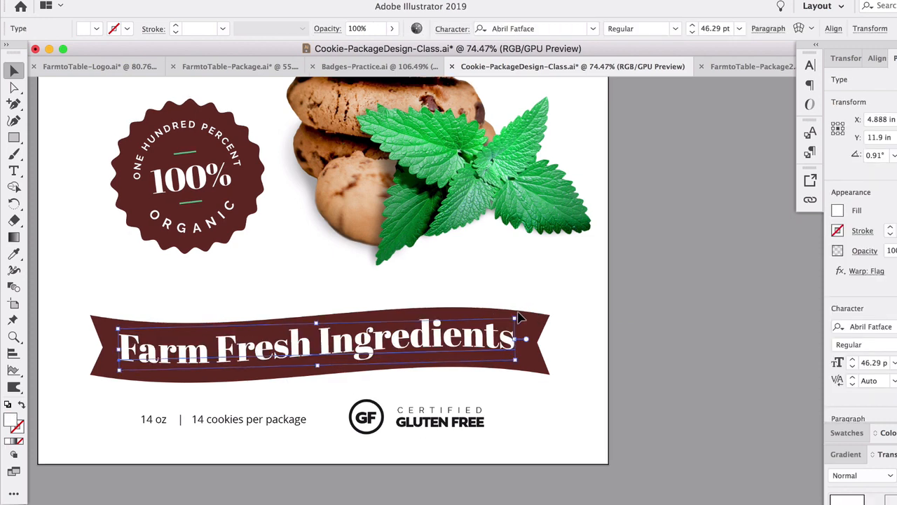
pyautogui.moveTo(458, 342); pyautogui.dragTo(461, 343)
pyautogui.click(597, 336)
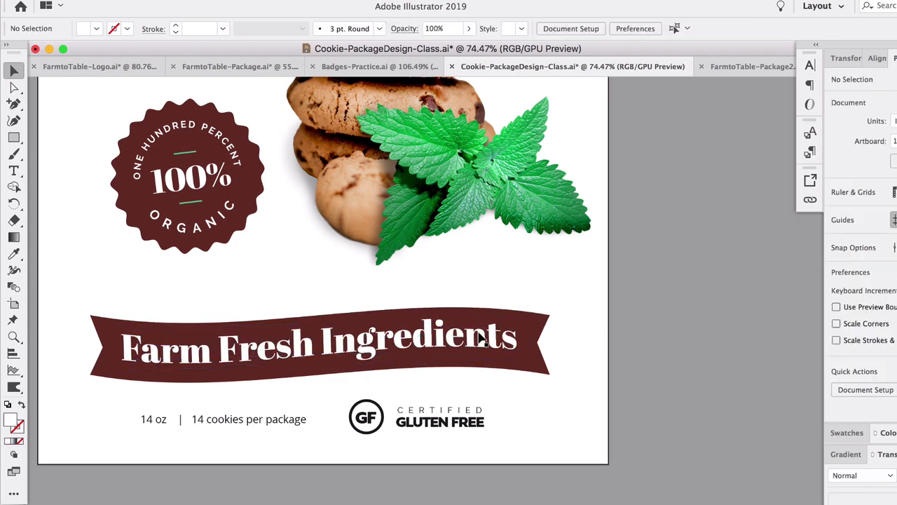
pyautogui.scroll(-3, 473, 347)
pyautogui.scroll(2, 469, 351)
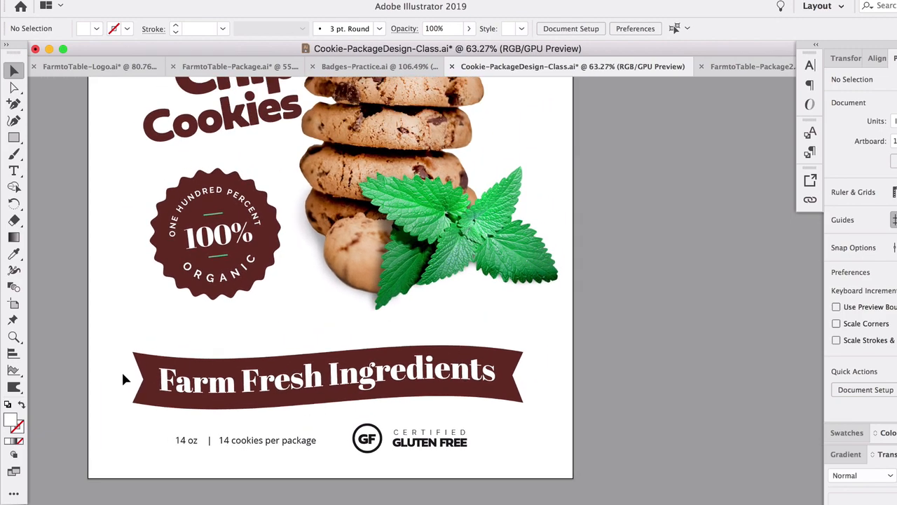
# Step: Expand the appearance of the brown ribbon banner so its Flag warp becomes an editable path
pyautogui.scroll(10, 122, 373)
pyautogui.click(193, 361)
pyautogui.hscroll(3, 194, 367)
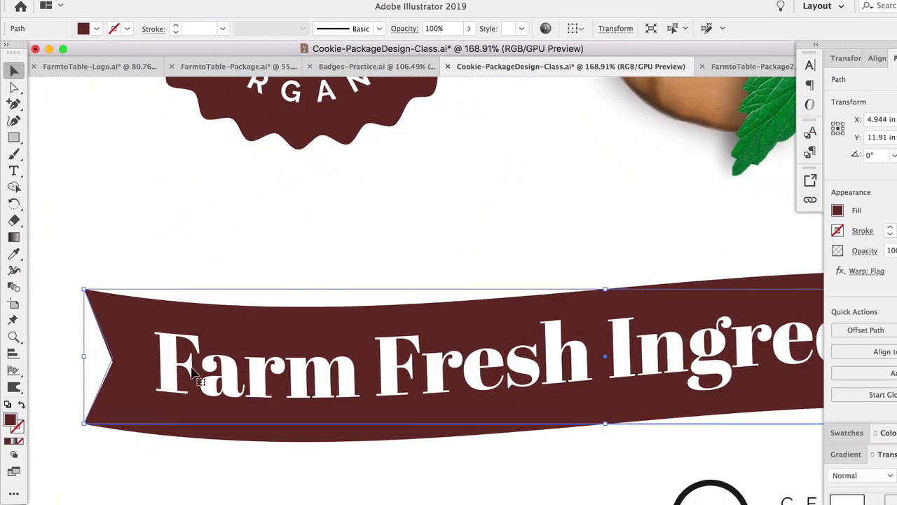
pyautogui.scroll(-4, 195, 379)
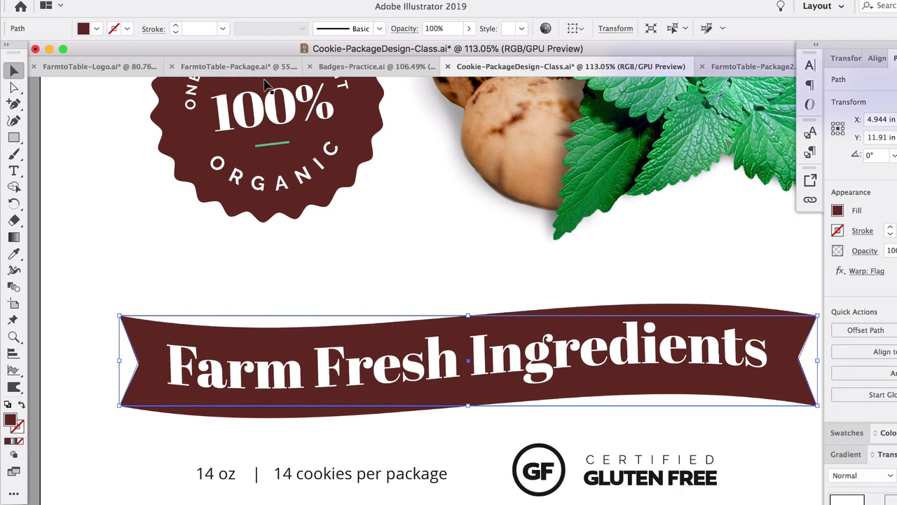
pyautogui.click(167, 0)
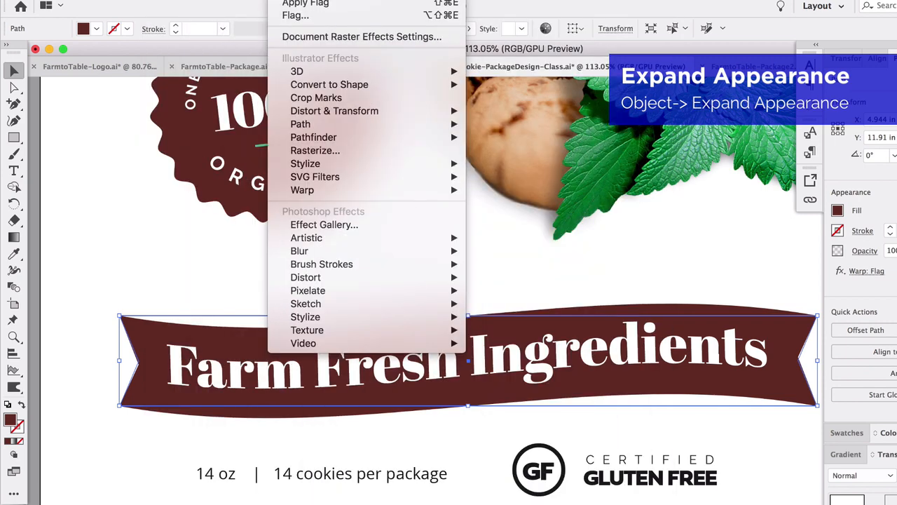
pyautogui.moveTo(328, 118)
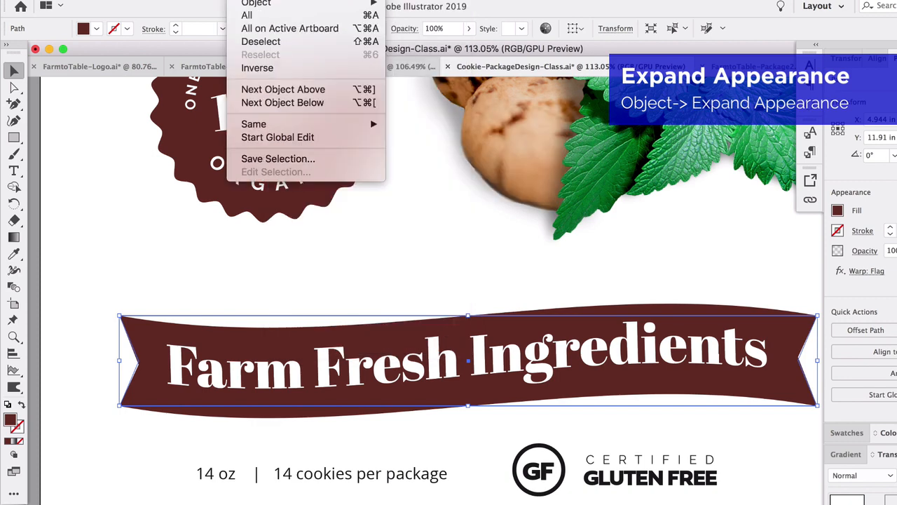
pyautogui.moveTo(169, 0)
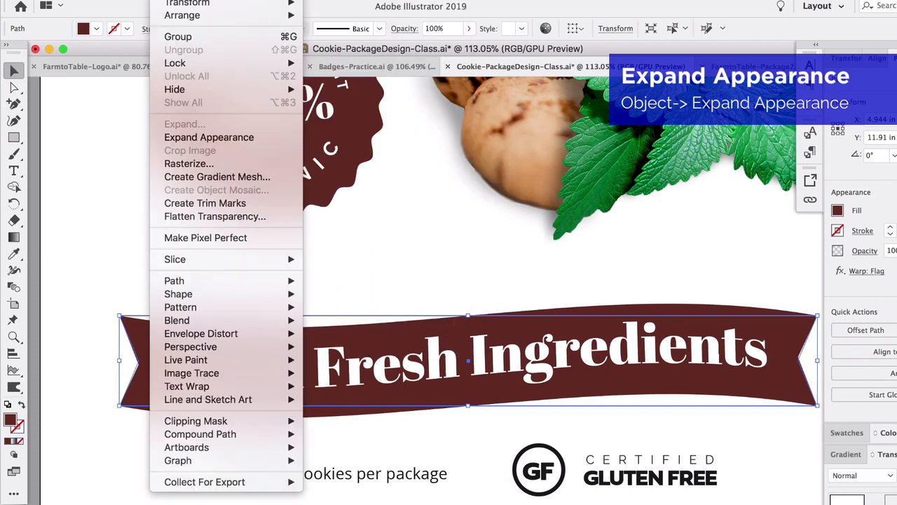
pyautogui.click(185, 139)
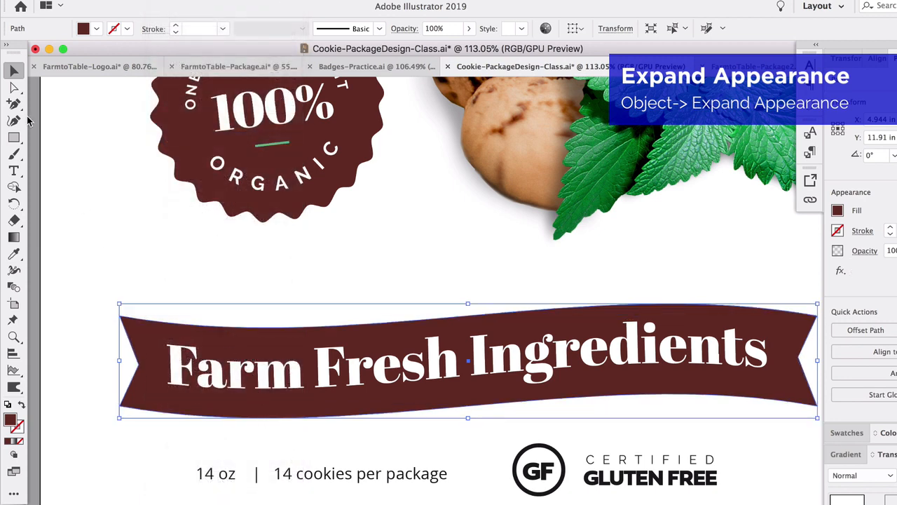
# Step: Round the corners of the ribbon banner's ends and notches to a radius of about 0.05 in
pyautogui.click(15, 88)
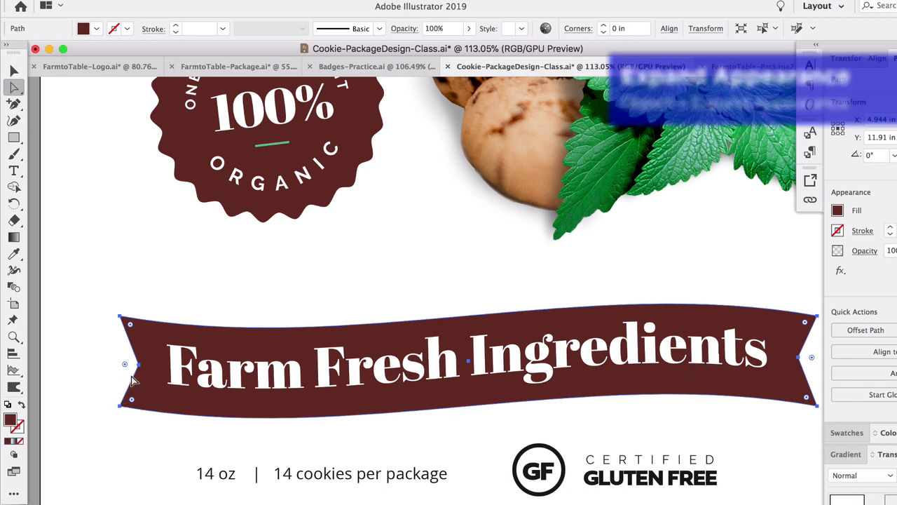
pyautogui.scroll(3, 125, 370)
pyautogui.click(131, 306)
pyautogui.moveTo(131, 304); pyautogui.dragTo(128, 302)
pyautogui.scroll(-4, 215, 405)
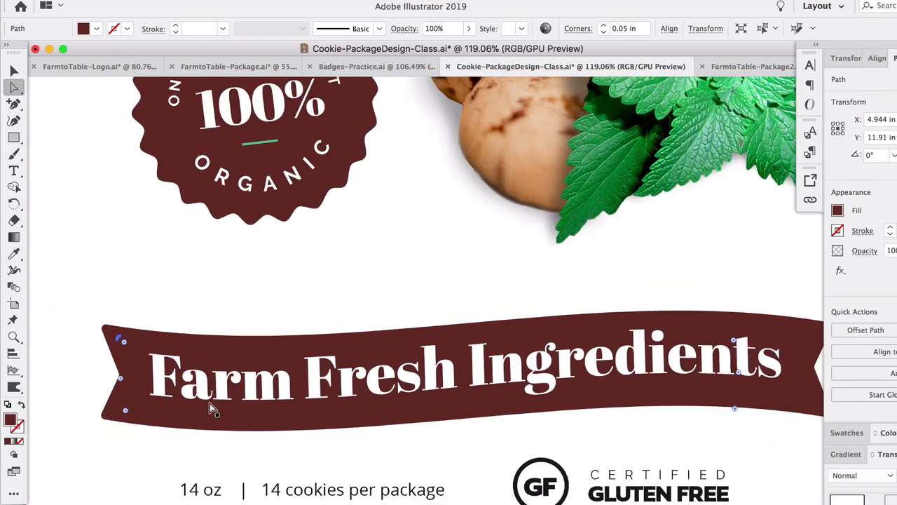
pyautogui.click(13, 70)
pyautogui.click(89, 194)
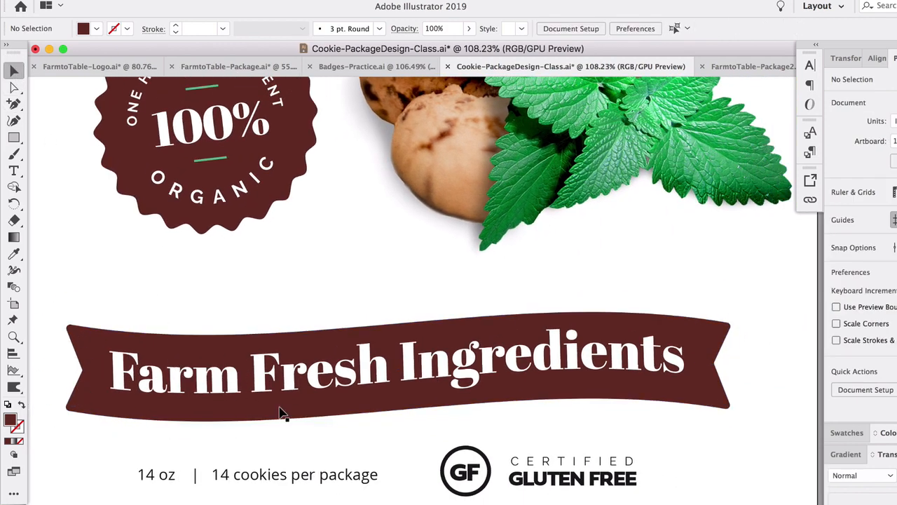
# Step: Draw a full-width rectangle from just below the badge's centre to the artboard's bottom edge and send it behind all artwork
pyautogui.scroll(-3, 431, 371)
pyautogui.scroll(-3, 429, 372)
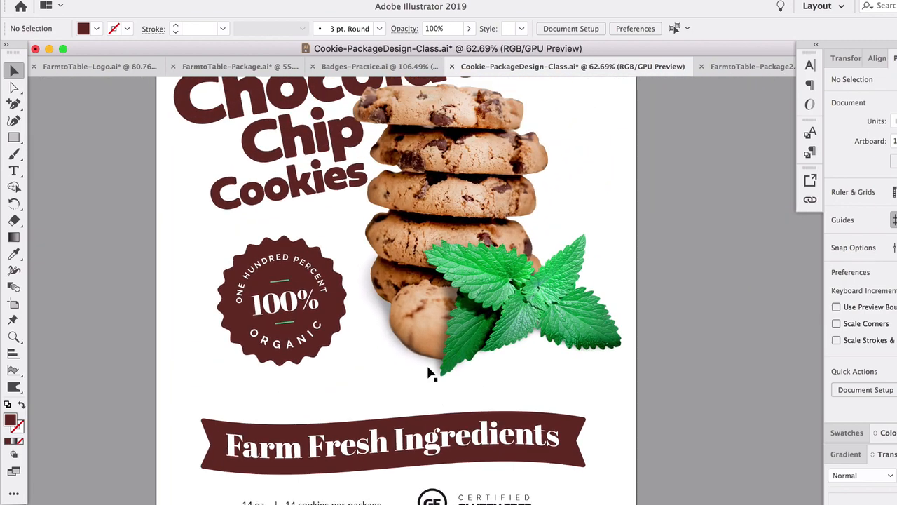
pyautogui.scroll(1, 429, 372)
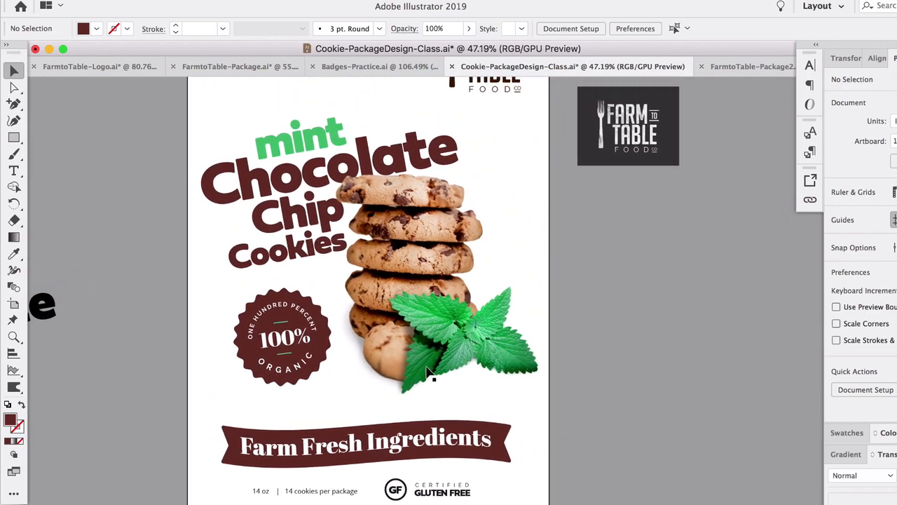
pyautogui.scroll(-2, 430, 373)
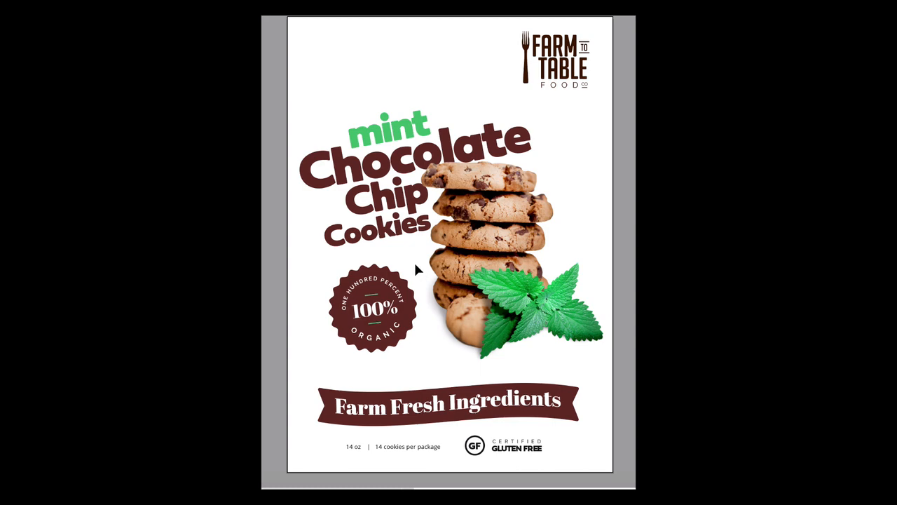
pyautogui.click(493, 299)
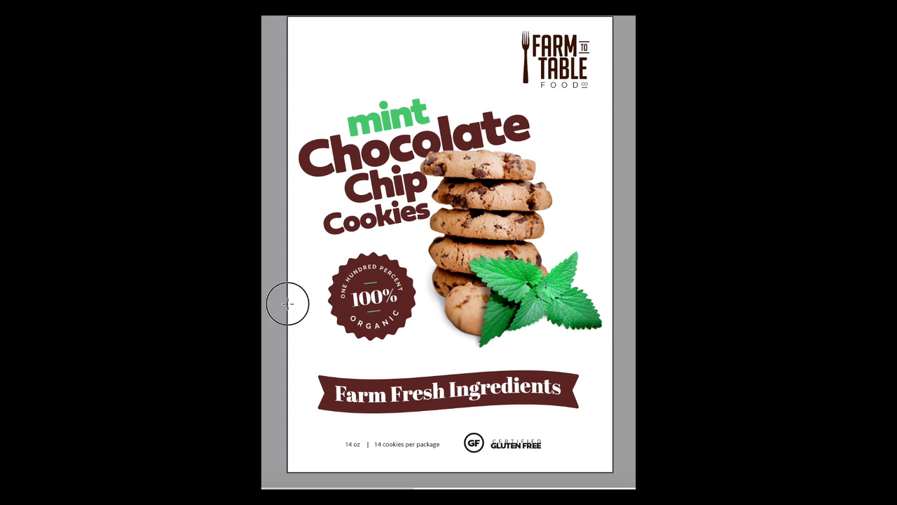
pyautogui.moveTo(287, 305); pyautogui.dragTo(613, 471)
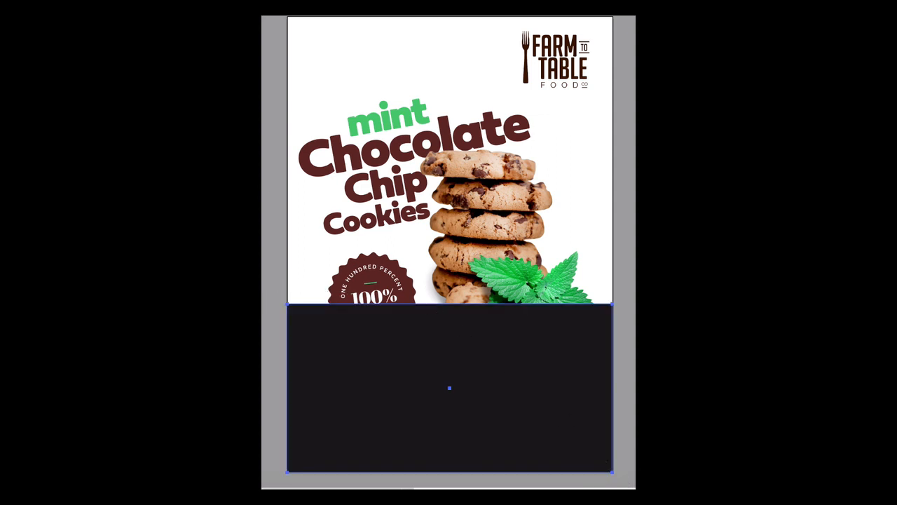
pyautogui.press('v')
pyautogui.rightClick(359, 344)
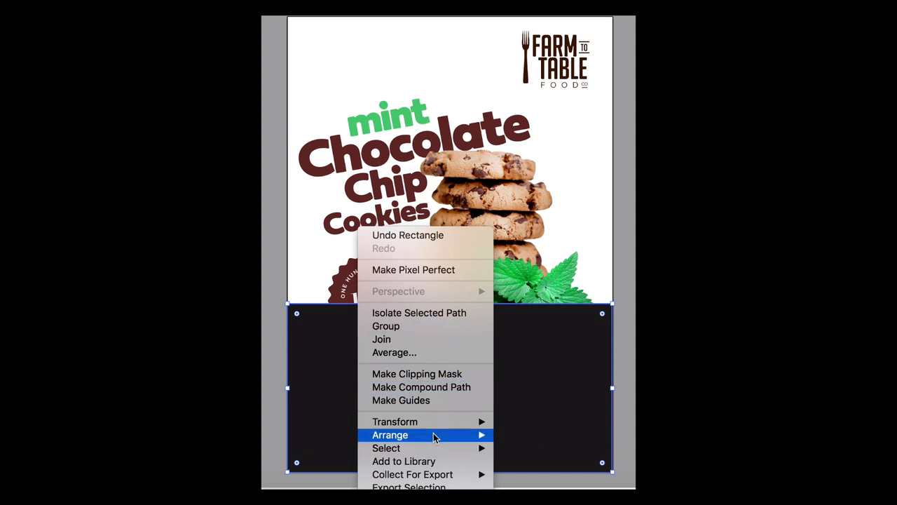
pyautogui.moveTo(434, 437)
pyautogui.click(534, 465)
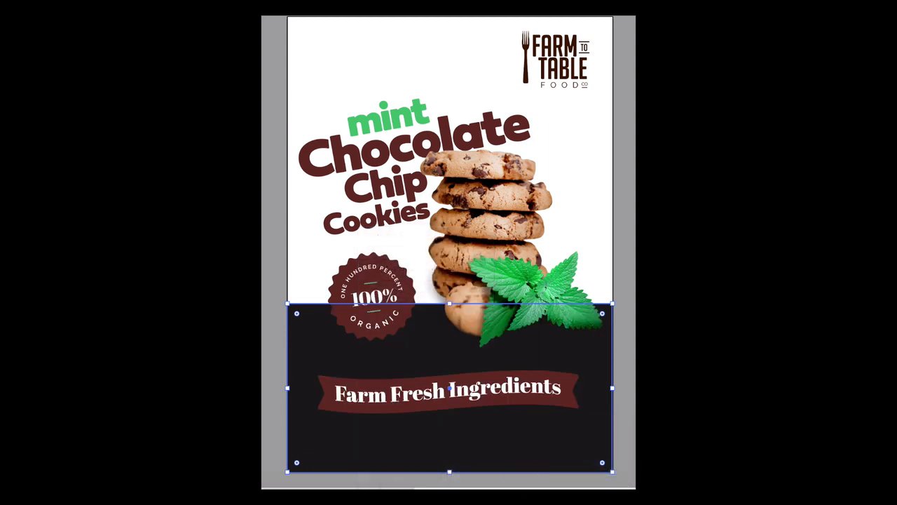
# Step: Try the badge's brown on the background rectangle, settle on the mint green sampled from the word "mint", and deselect it
pyautogui.press('i')
pyautogui.click(362, 256)
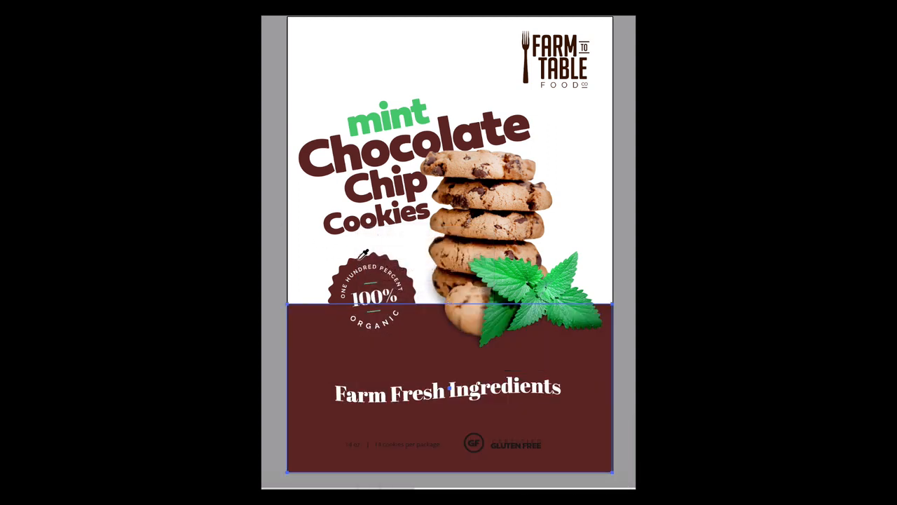
pyautogui.click(383, 113)
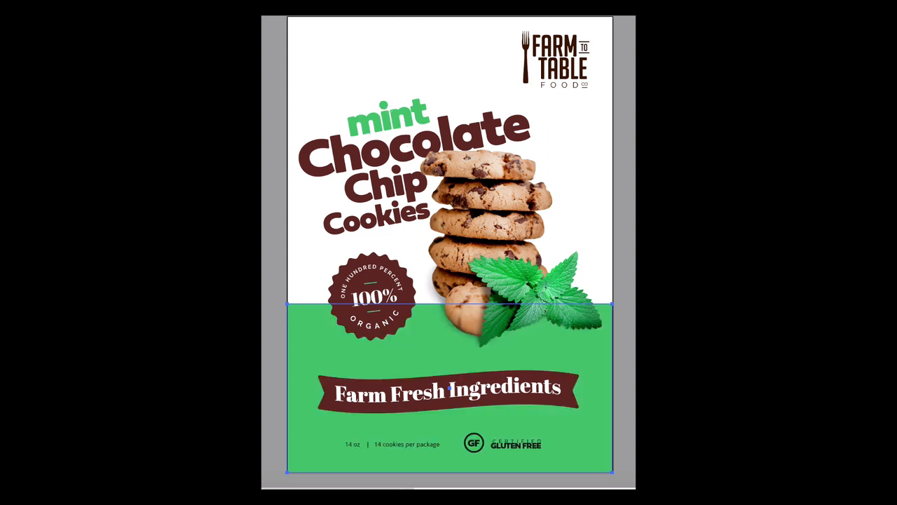
pyautogui.hotkey('ctrl', 'shift', 'a')
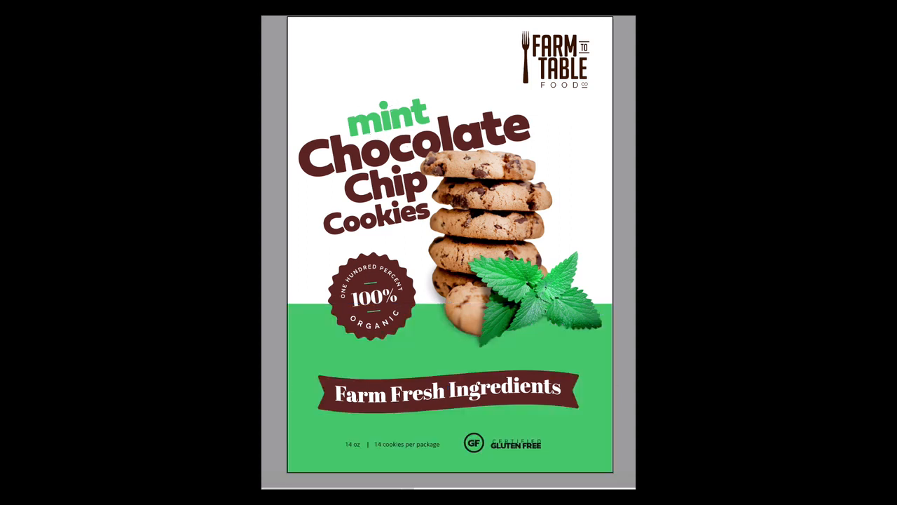
# Step: Try slanting the green rectangle's upper edge by raising its upper-right corner point, and undo the slant
pyautogui.click(302, 350)
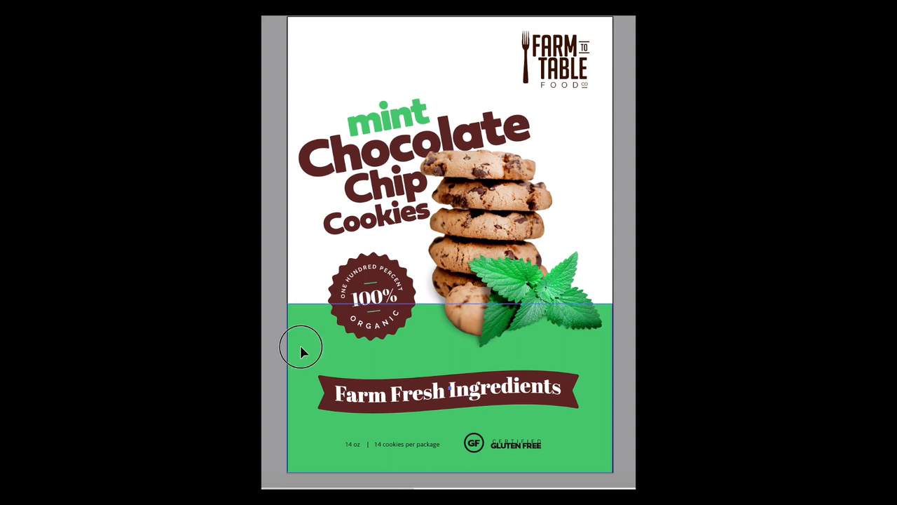
pyautogui.click(272, 334)
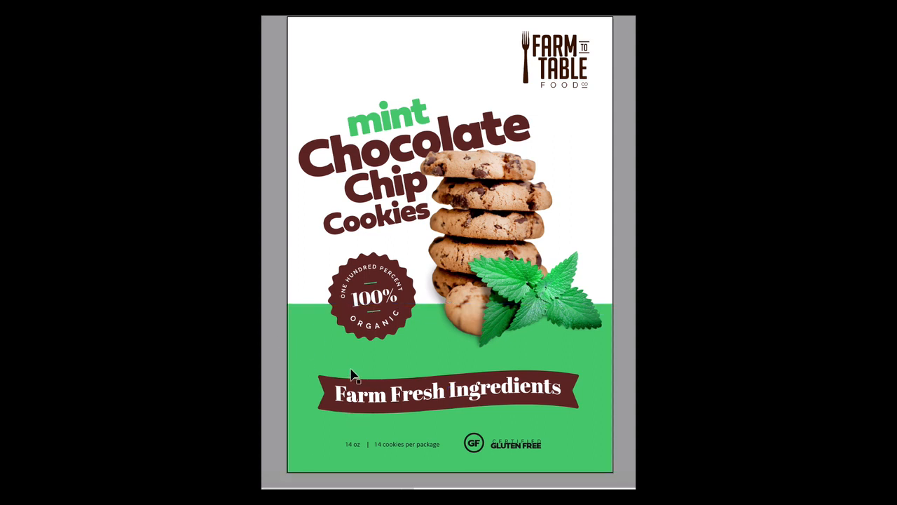
pyautogui.click(317, 359)
pyautogui.press('a')
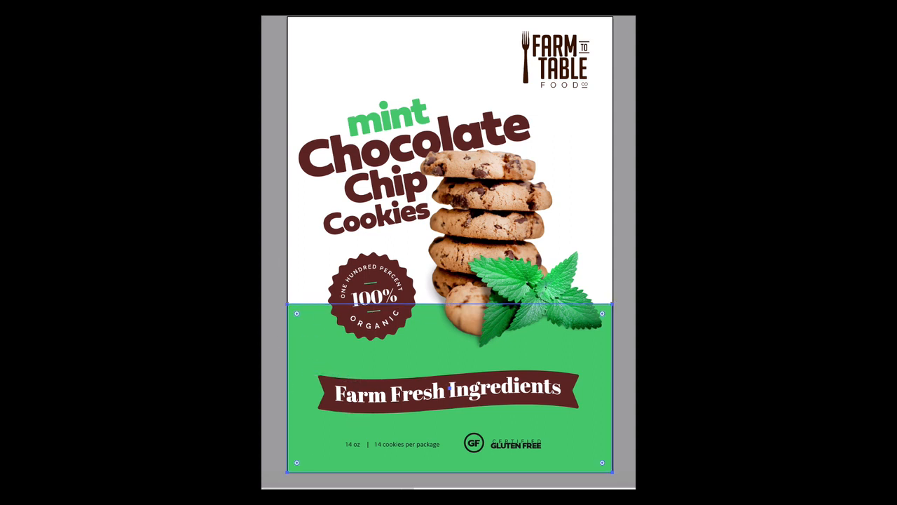
pyautogui.moveTo(613, 303); pyautogui.dragTo(614, 225)
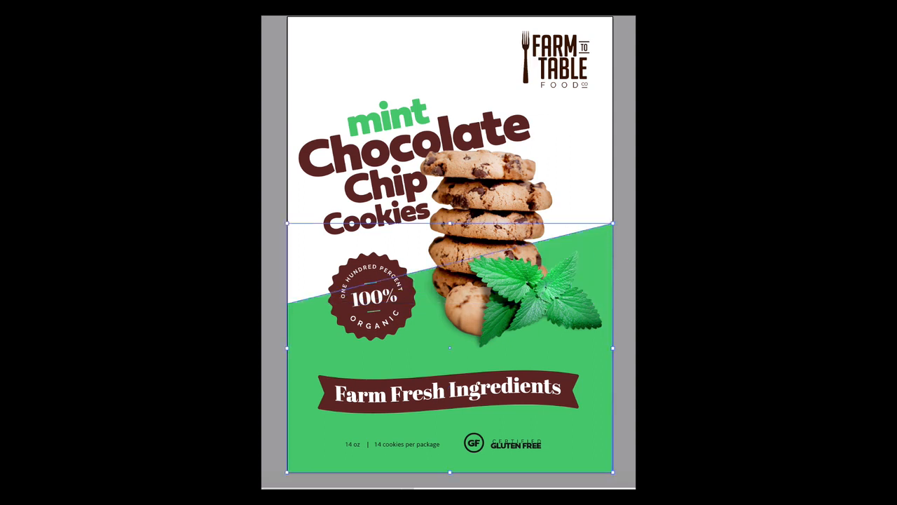
pyautogui.click(303, 296)
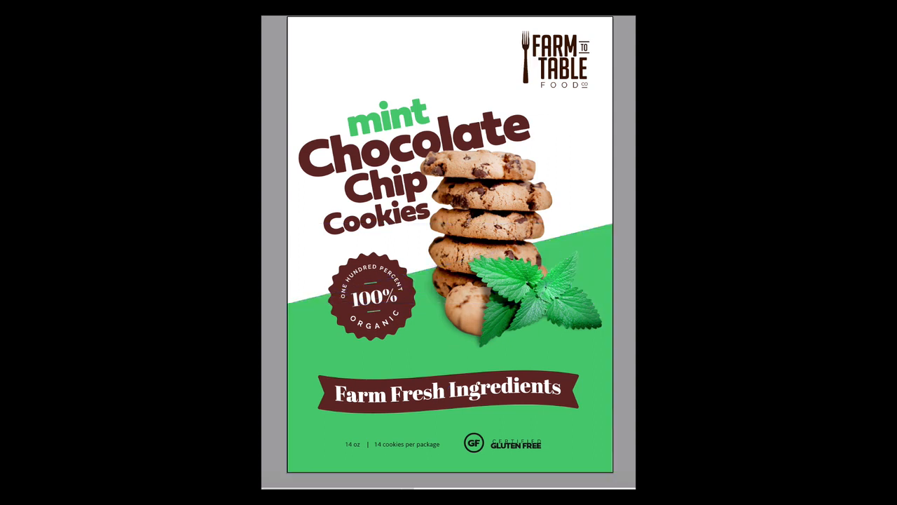
pyautogui.hotkey('ctrl', 'z')
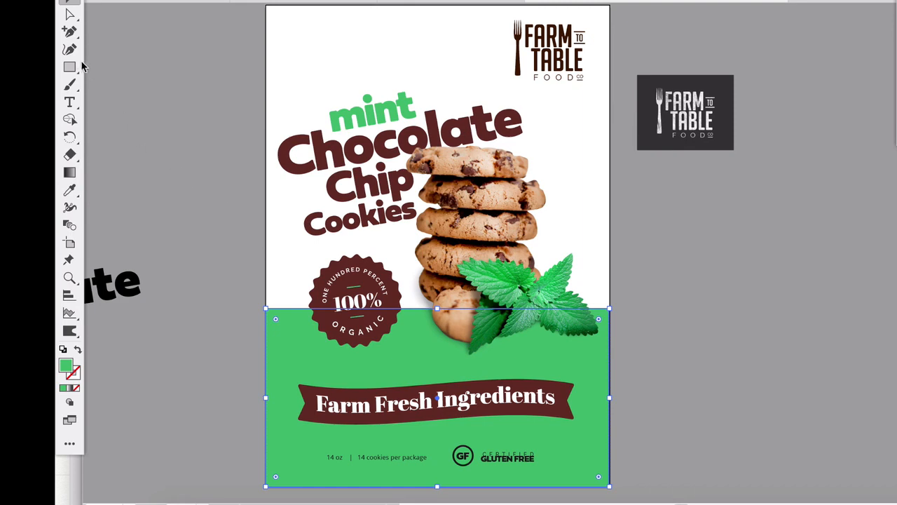
# Step: Shape the green rectangle's upper edge into a wave with the Curvature tool, dipping behind the badge and rising behind the mint leaves
pyautogui.click(69, 49)
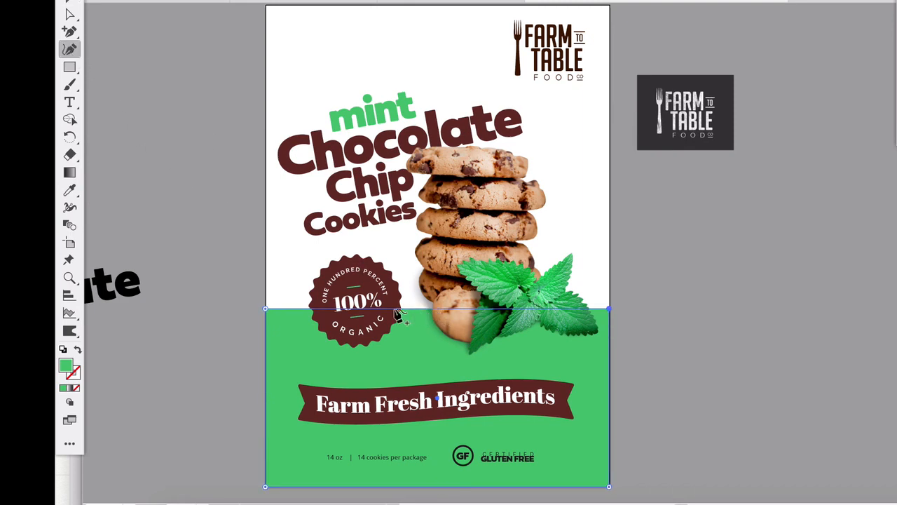
pyautogui.scroll(2, 347, 345)
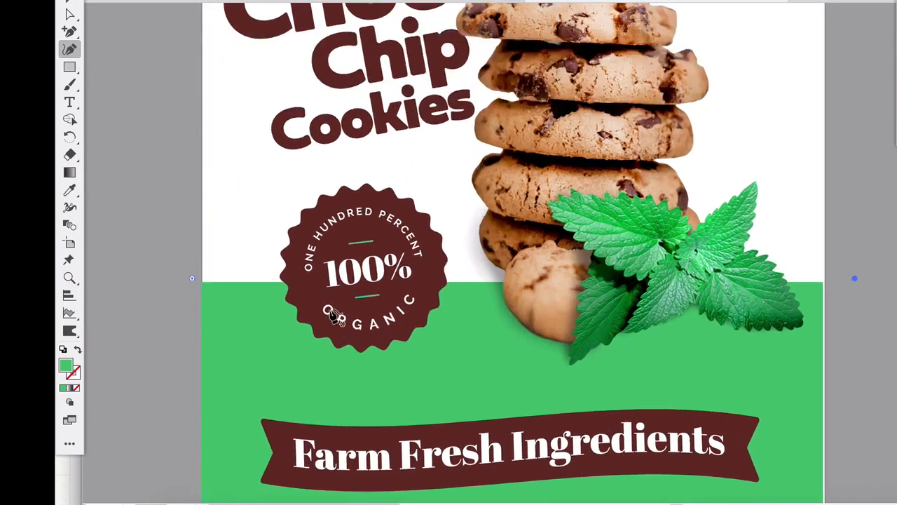
pyautogui.moveTo(344, 282); pyautogui.dragTo(342, 321)
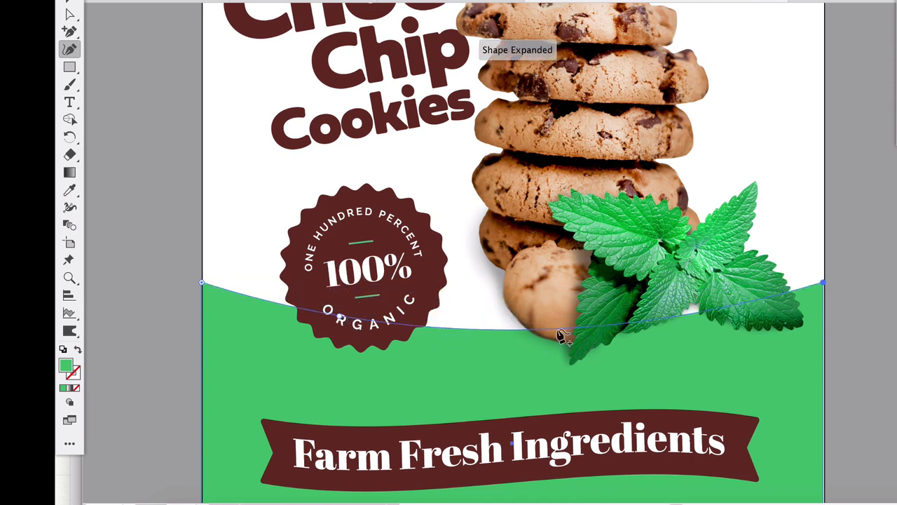
pyautogui.moveTo(661, 325); pyautogui.dragTo(663, 273)
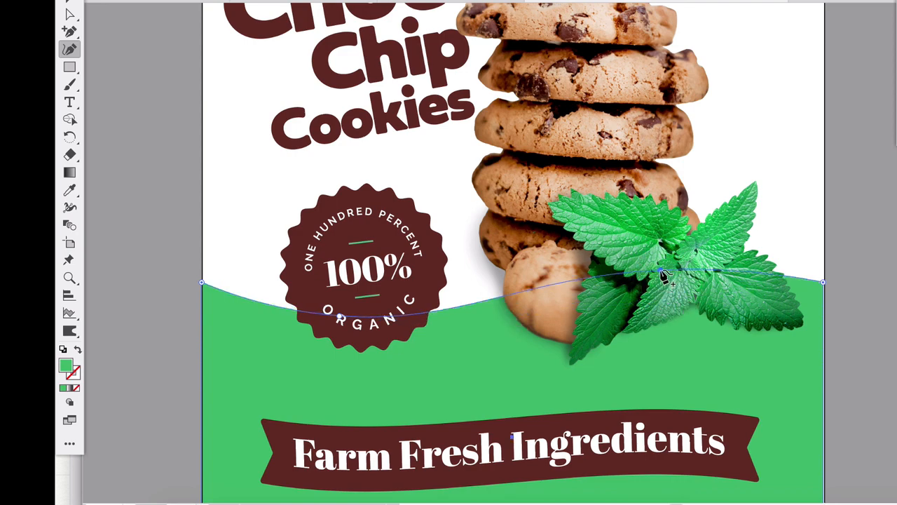
pyautogui.click(69, 2)
pyautogui.click(234, 212)
pyautogui.scroll(-1, 237, 213)
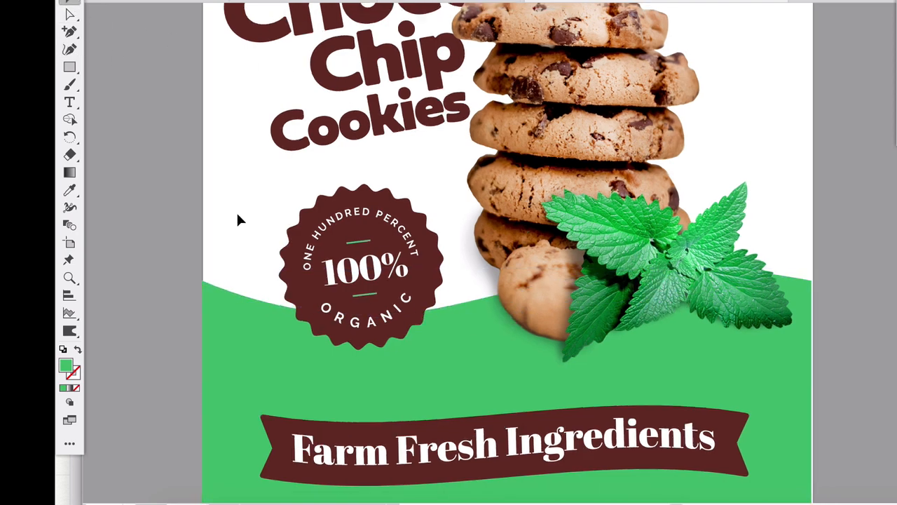
pyautogui.scroll(-1, 236, 211)
pyautogui.click(254, 207)
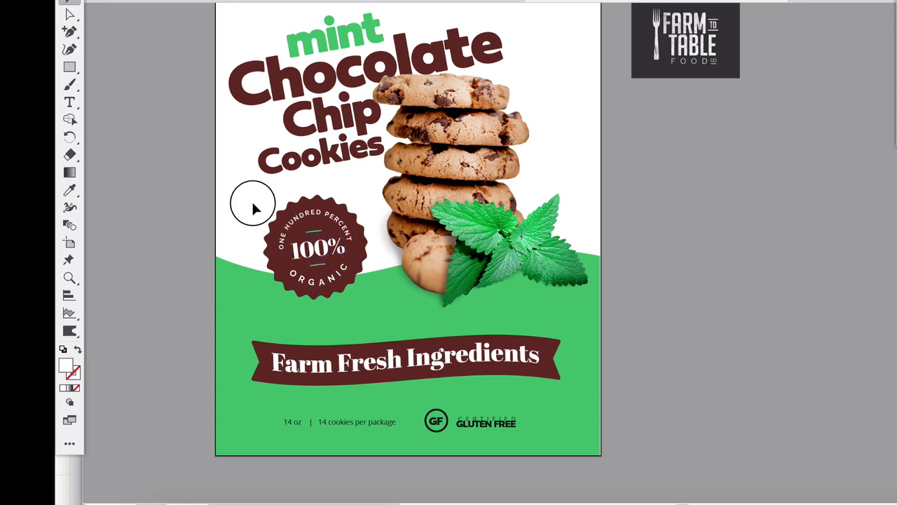
# Step: Select the whole organic badge without the background shape and move it slightly down over the wave's dip
pyautogui.moveTo(253, 203); pyautogui.dragTo(342, 287)
pyautogui.keyDown('shift'); pyautogui.click(368, 302); pyautogui.keyUp('shift')
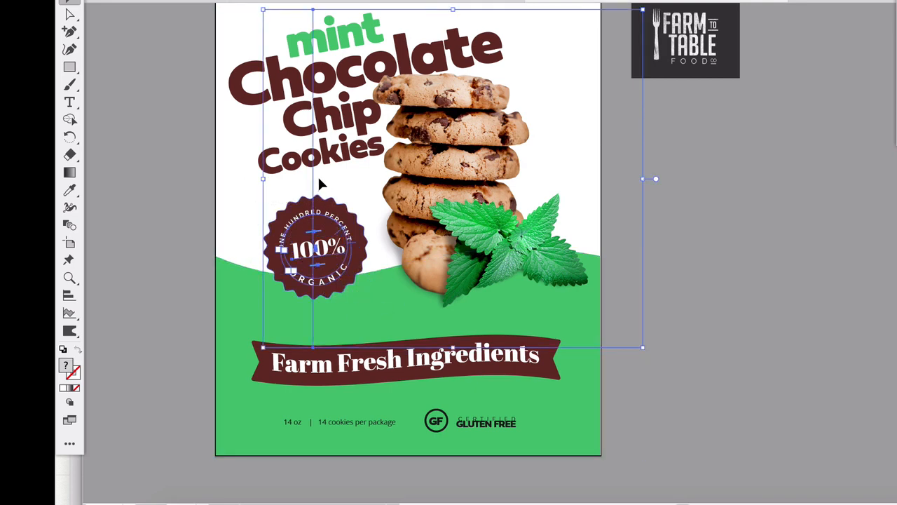
pyautogui.click(318, 211)
pyautogui.moveTo(324, 247); pyautogui.dragTo(321, 259)
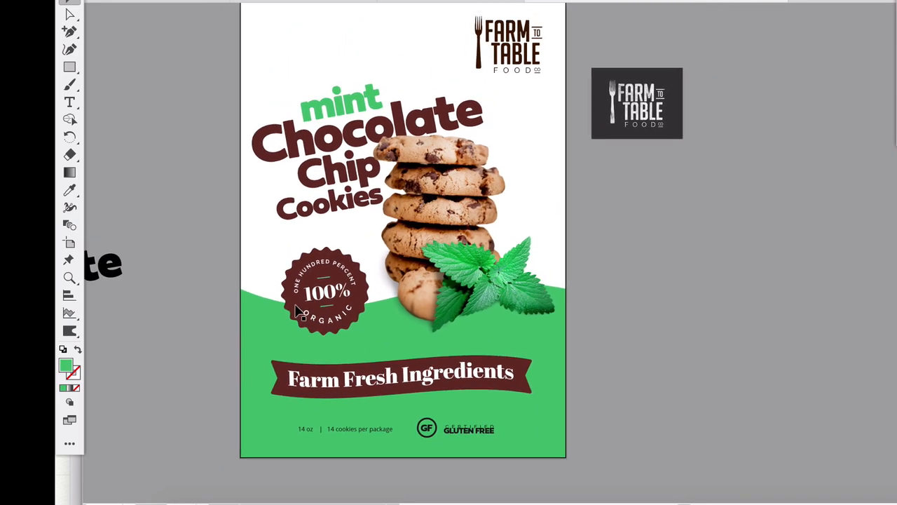
# Step: Fill the wavy background shape with the chocolate brown sampled from the organic badge and deselect it
pyautogui.click(262, 334)
pyautogui.click(69, 189)
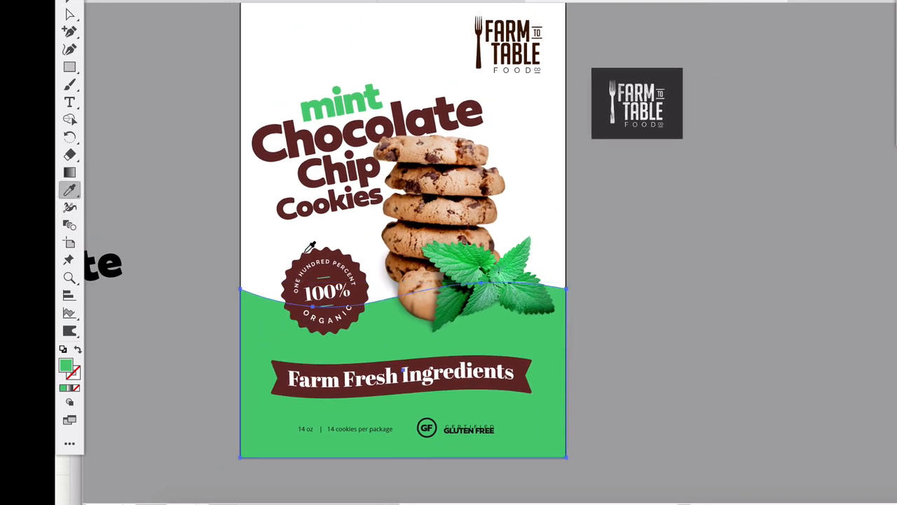
pyautogui.click(307, 256)
pyautogui.click(59, 12)
pyautogui.click(141, 138)
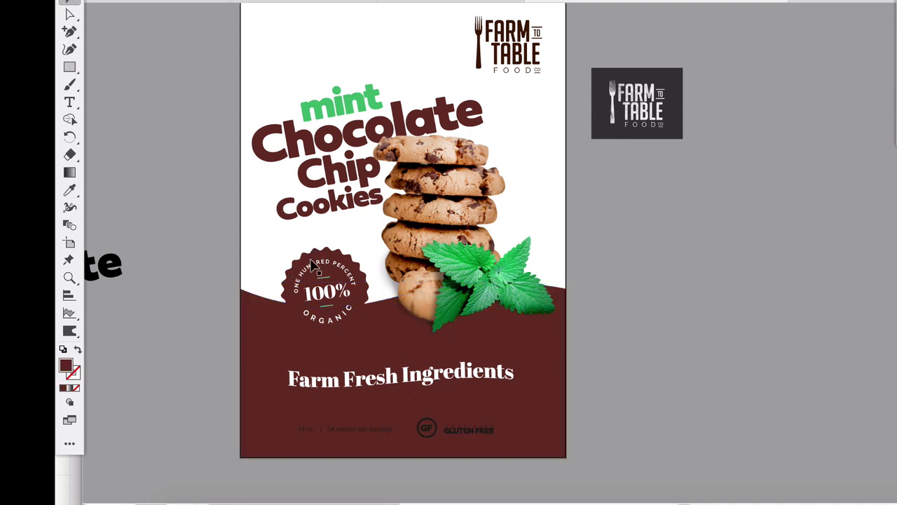
# Step: Fill the badge's scalloped shape with the mint green sampled from the word "mint" and deselect it
pyautogui.click(316, 266)
pyautogui.click(70, 190)
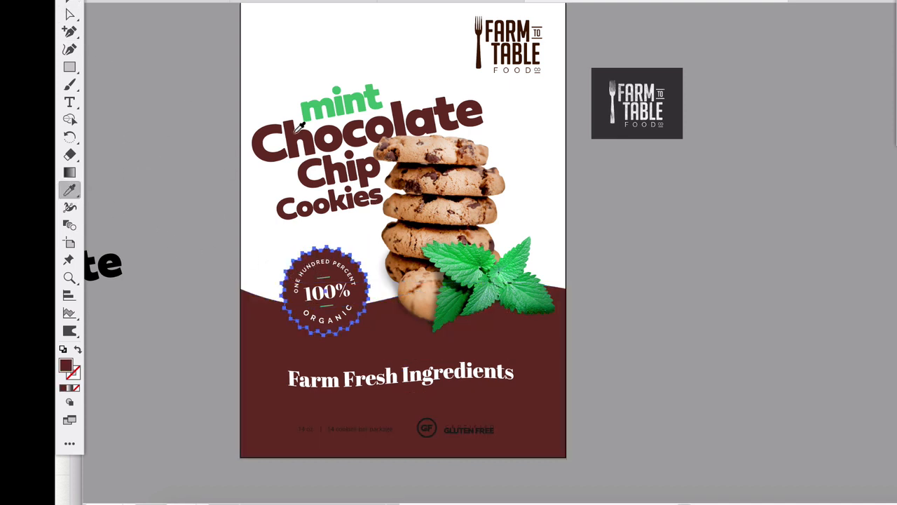
pyautogui.click(314, 107)
pyautogui.click(70, 3)
pyautogui.click(161, 140)
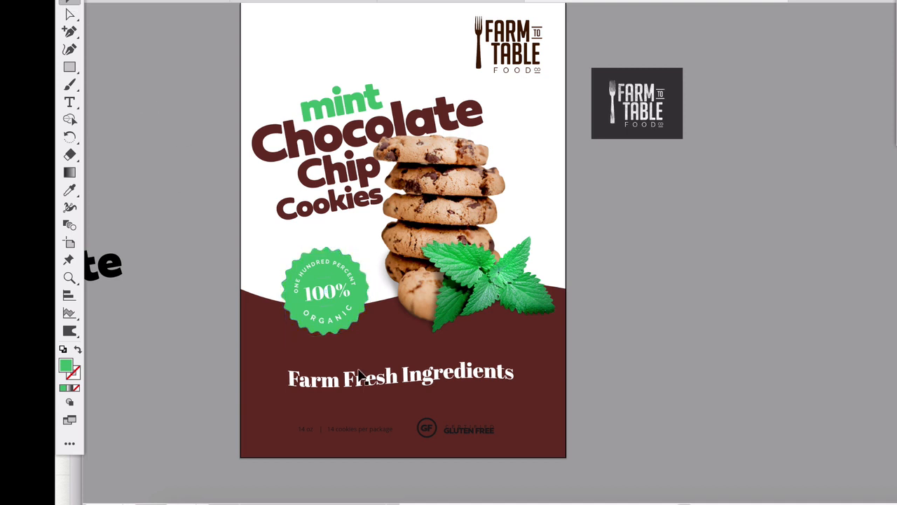
# Step: Fill the ribbon behind "Farm Fresh Ingredients" with the mint green sampled from the badge
pyautogui.click(364, 371)
pyautogui.click(361, 351)
pyautogui.click(283, 396)
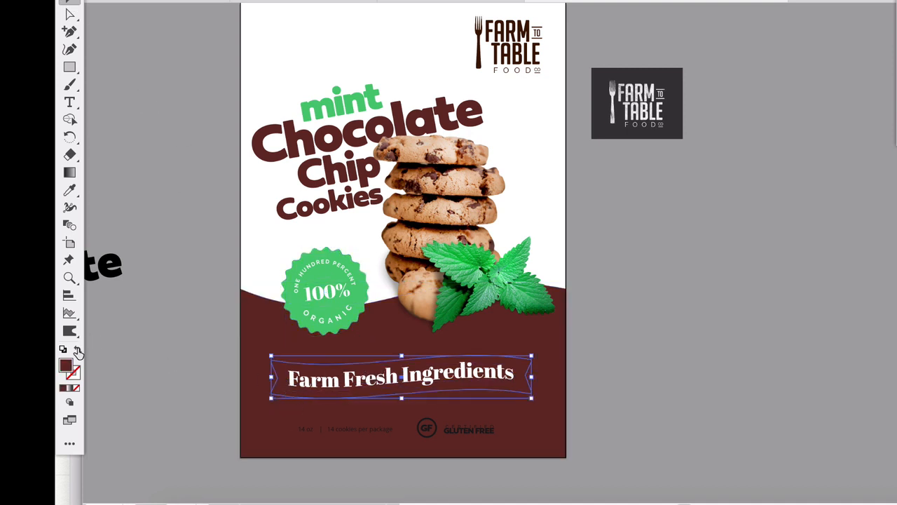
pyautogui.click(69, 190)
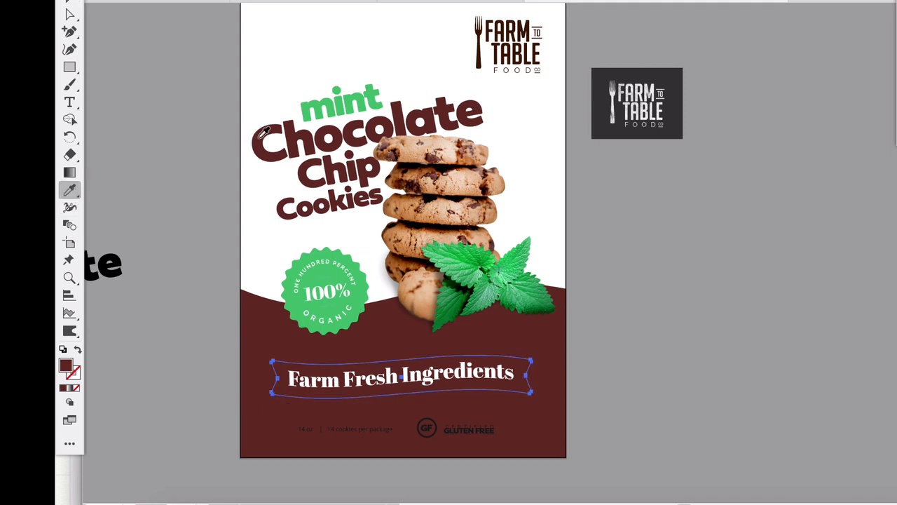
pyautogui.click(319, 256)
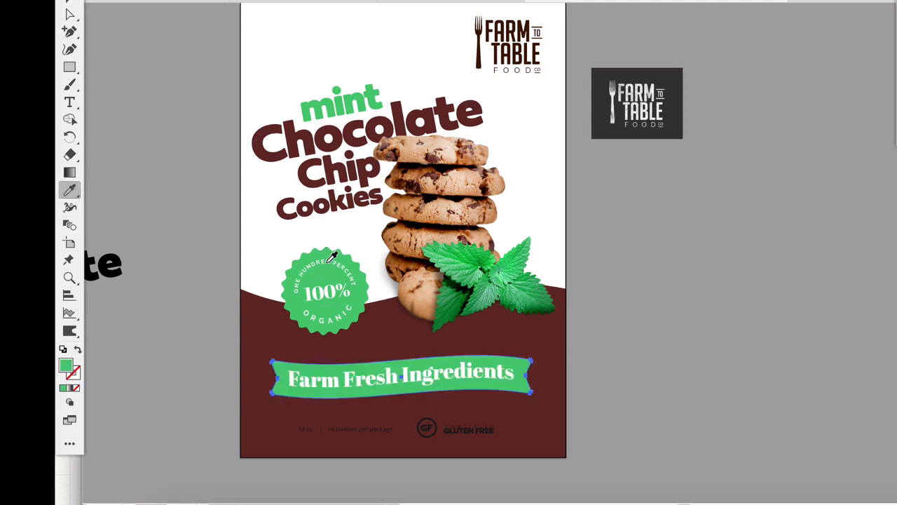
# Step: Set the ribbon's fill to yellow EDD421, and refine it to a slightly warmer golden yellow
pyautogui.doubleClick(65, 366)
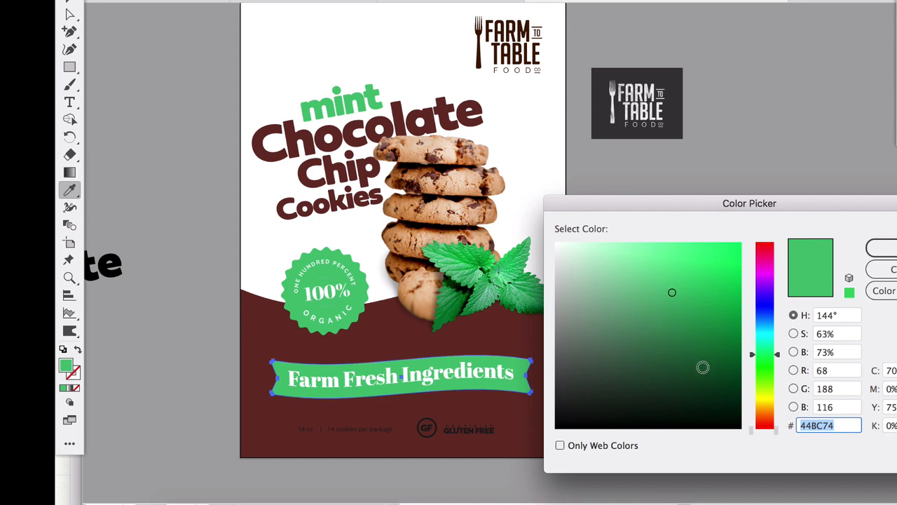
pyautogui.click(766, 403)
pyautogui.click(715, 256)
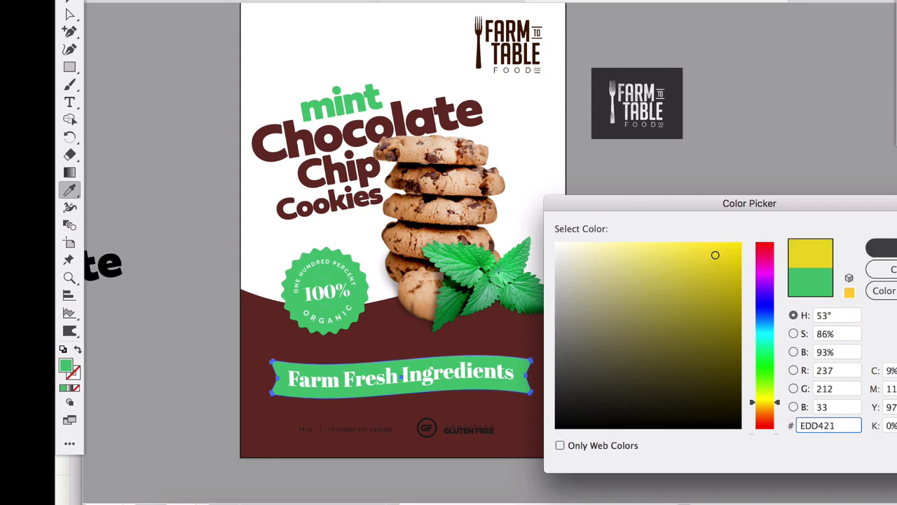
pyautogui.click(880, 248)
pyautogui.doubleClick(66, 368)
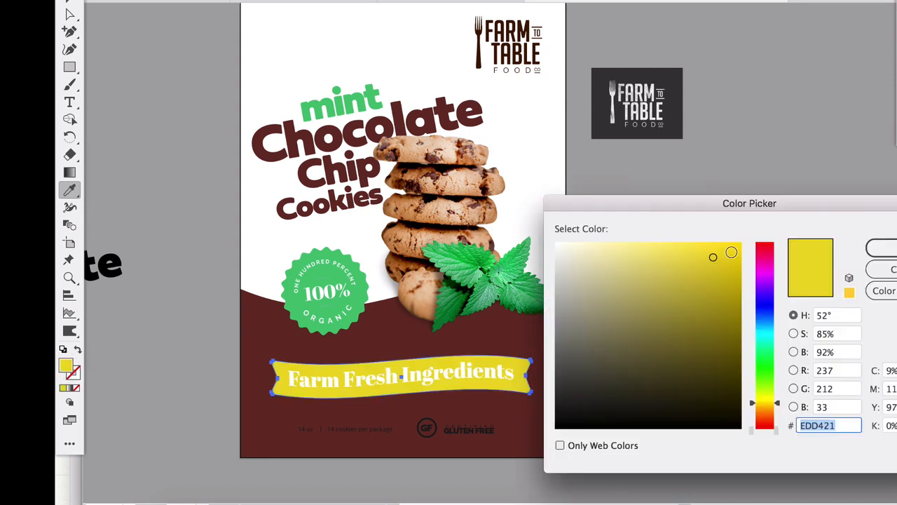
pyautogui.click(726, 251)
pyautogui.moveTo(778, 408); pyautogui.dragTo(778, 410)
pyautogui.click(882, 247)
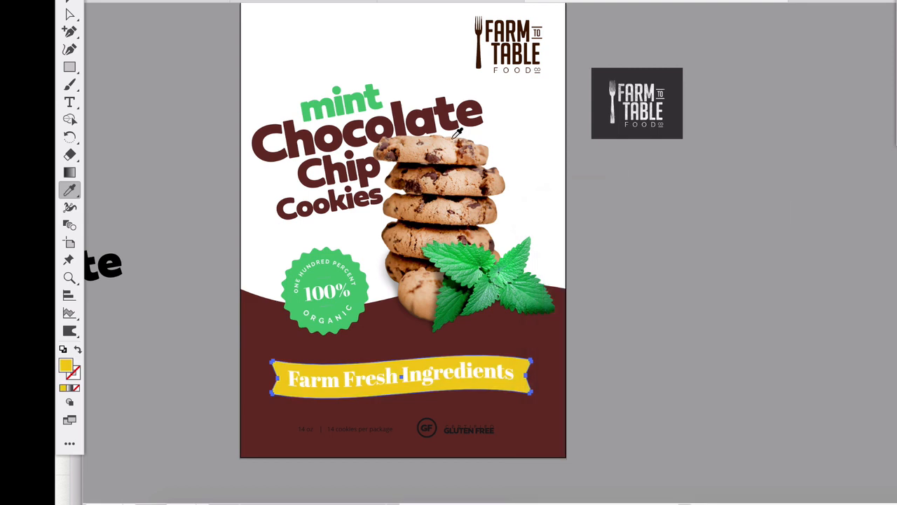
# Step: Set the "Farm Fresh Ingredients" text's fill to the near-black 262626
pyautogui.click(345, 374)
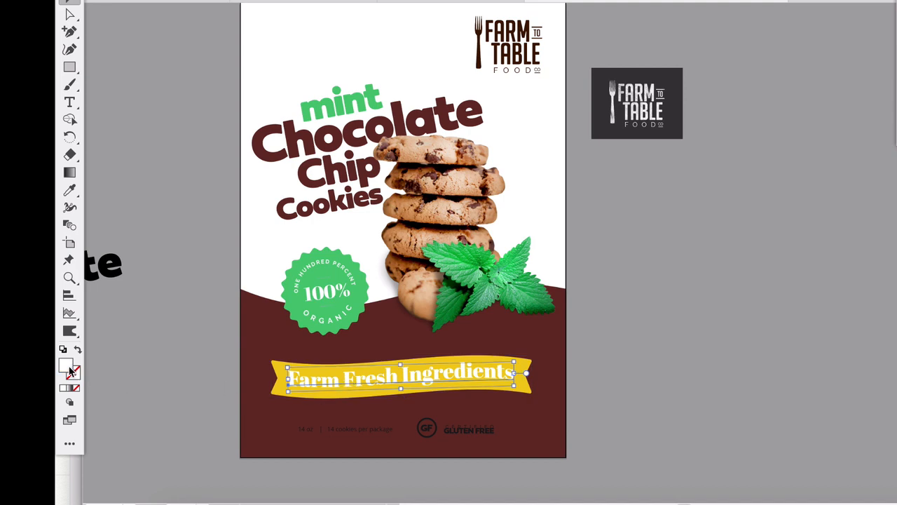
pyautogui.doubleClick(69, 369)
pyautogui.moveTo(574, 400)
pyautogui.mouseDown()
pyautogui.moveTo(557, 411)
pyautogui.moveTo(557, 400)
pyautogui.mouseUp()
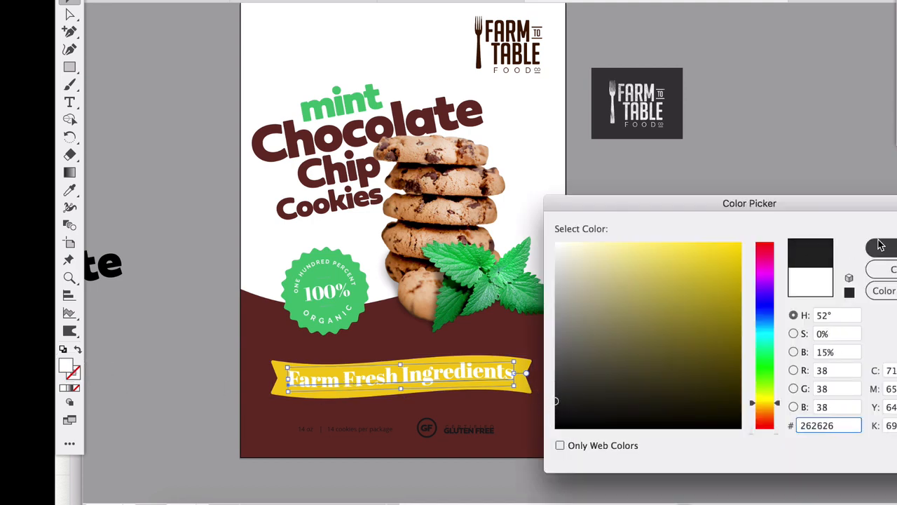
pyautogui.click(882, 248)
# Step: Select the net weight and cookie count text together with the gluten-free mark and fill them with white FFFFFF
pyautogui.click(354, 430)
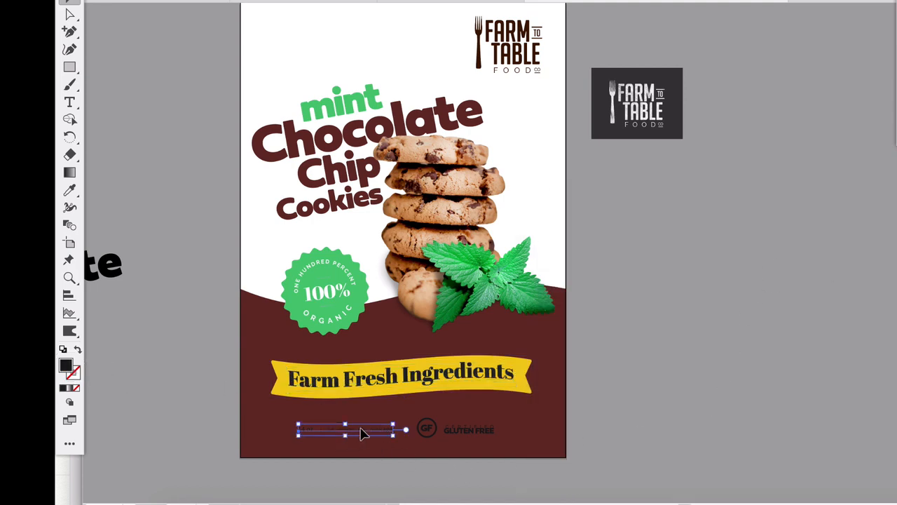
pyautogui.moveTo(247, 424); pyautogui.dragTo(253, 426)
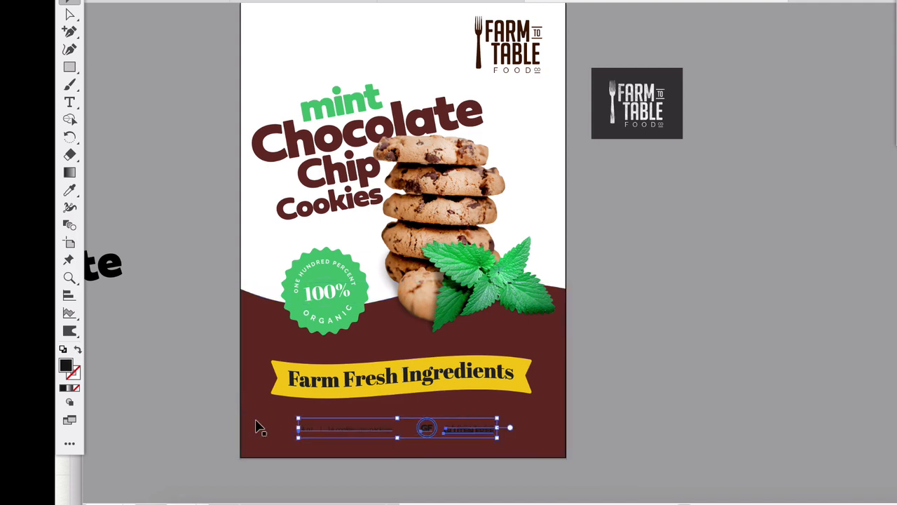
pyautogui.doubleClick(66, 366)
pyautogui.write('ffffff')
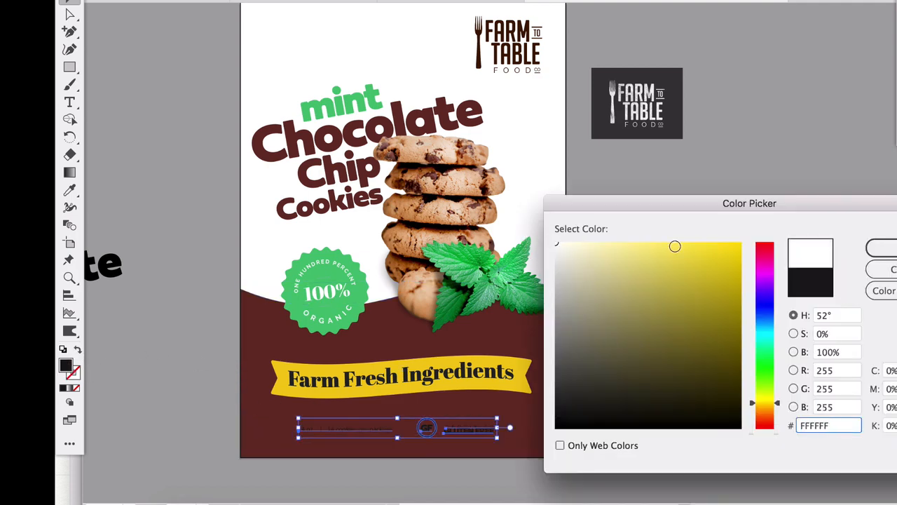
pyautogui.press('Return')
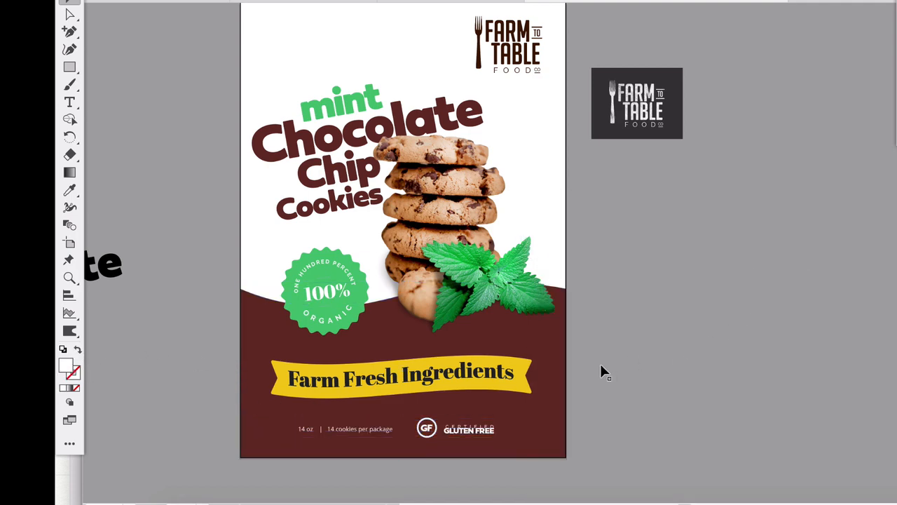
# Step: Recolour the two short divider lines above and below "100%" in the badge to white
pyautogui.scroll(1, 601, 364)
pyautogui.scroll(1, 594, 363)
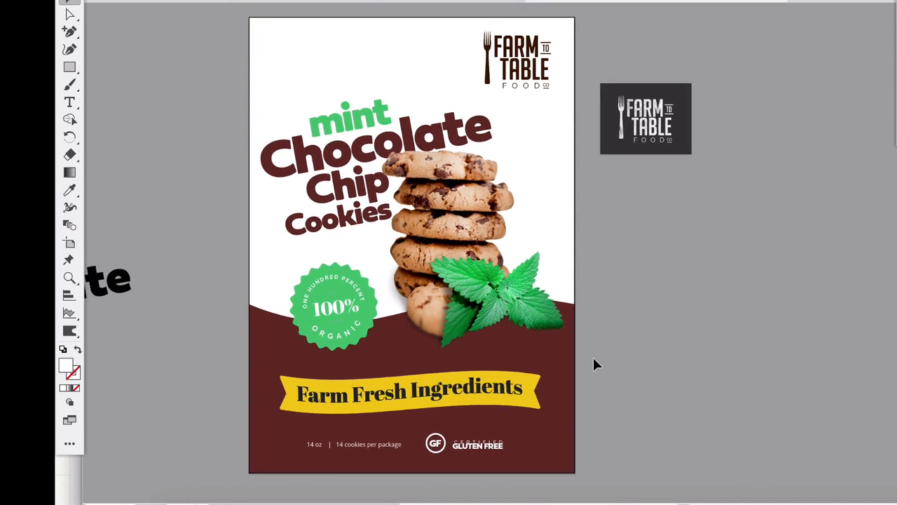
pyautogui.scroll(1, 602, 358)
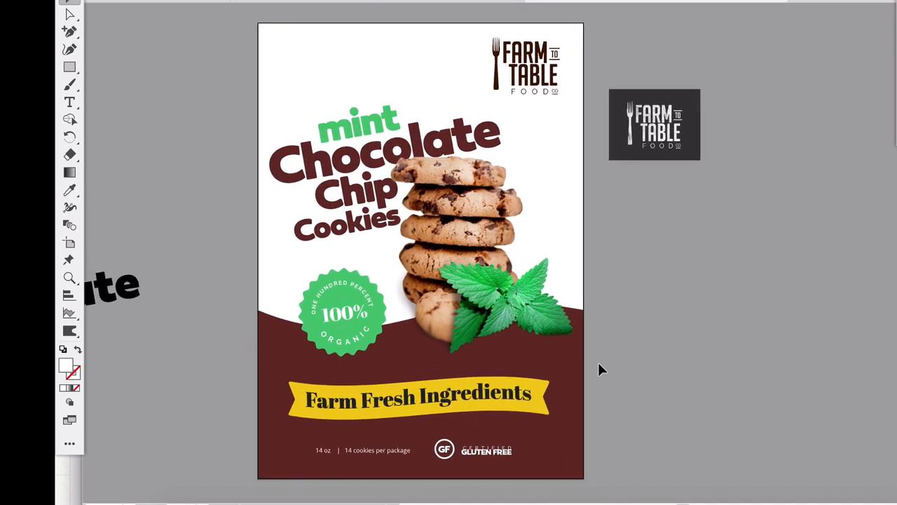
pyautogui.click(343, 327)
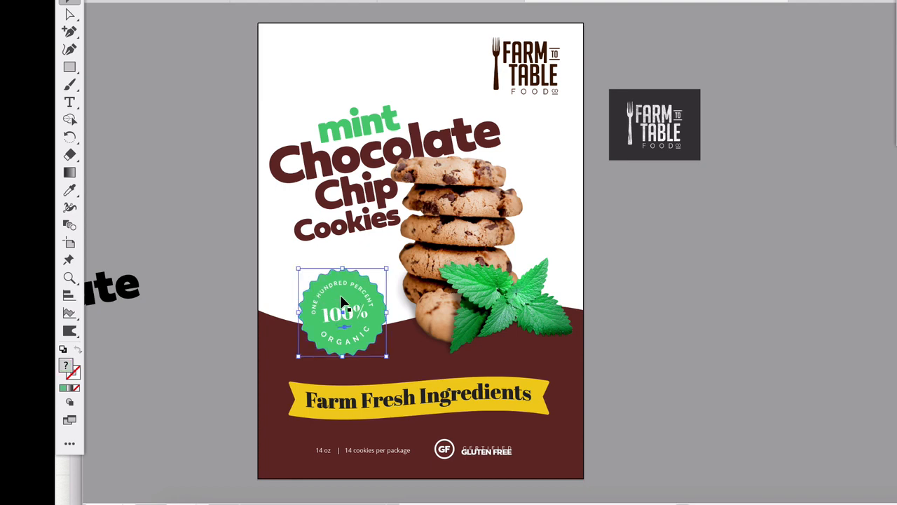
pyautogui.click(363, 302)
pyautogui.click(381, 312)
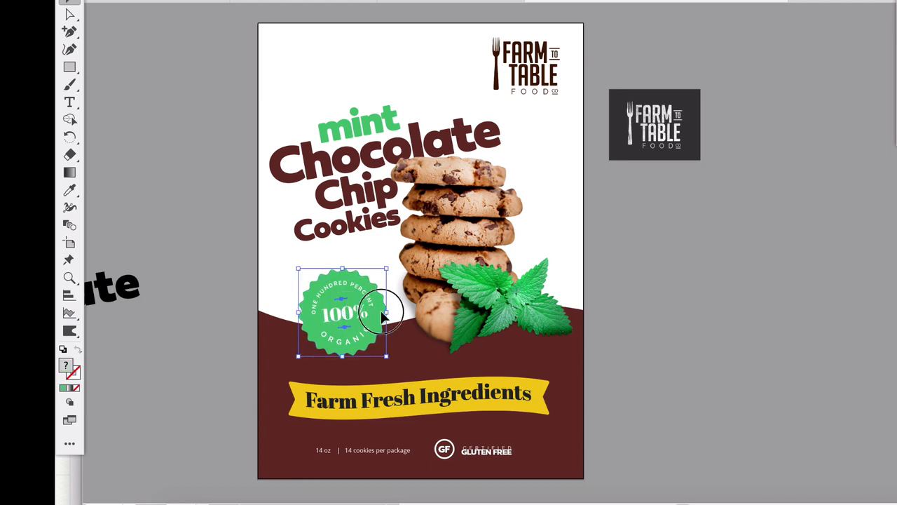
pyautogui.doubleClick(65, 366)
pyautogui.moveTo(554, 242); pyautogui.dragTo(548, 232)
pyautogui.click(881, 247)
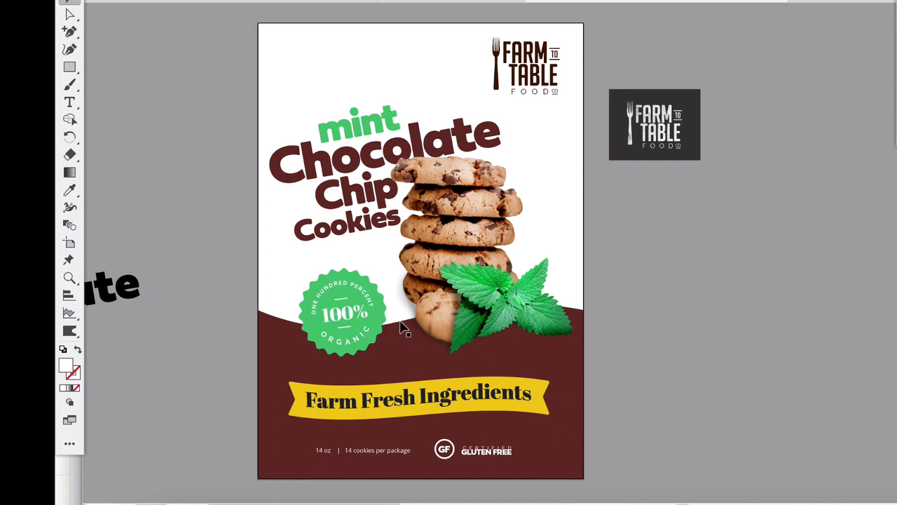
# Step: Fill the "Farm Fresh Ingredients" text with the chocolate brown sampled from the background shape and deselect it
pyautogui.click(435, 406)
pyautogui.press('i')
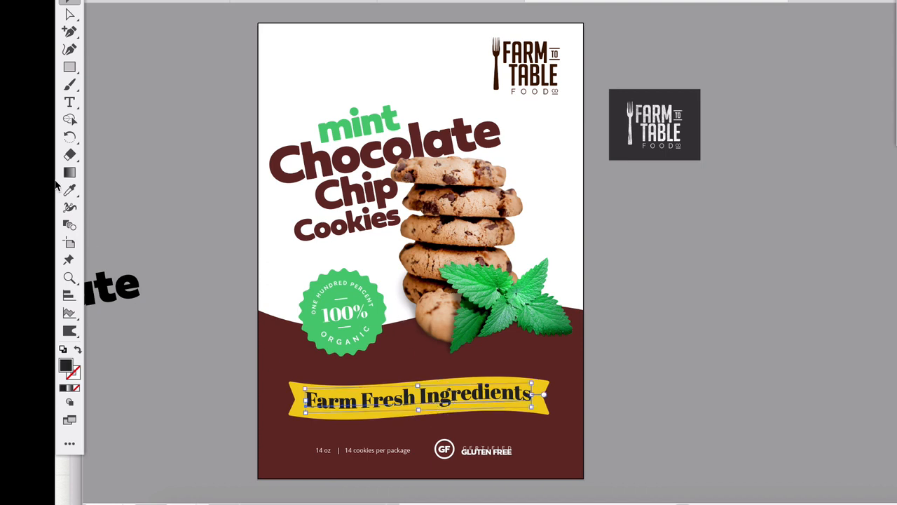
pyautogui.click(292, 360)
pyautogui.press('v')
pyautogui.click(140, 112)
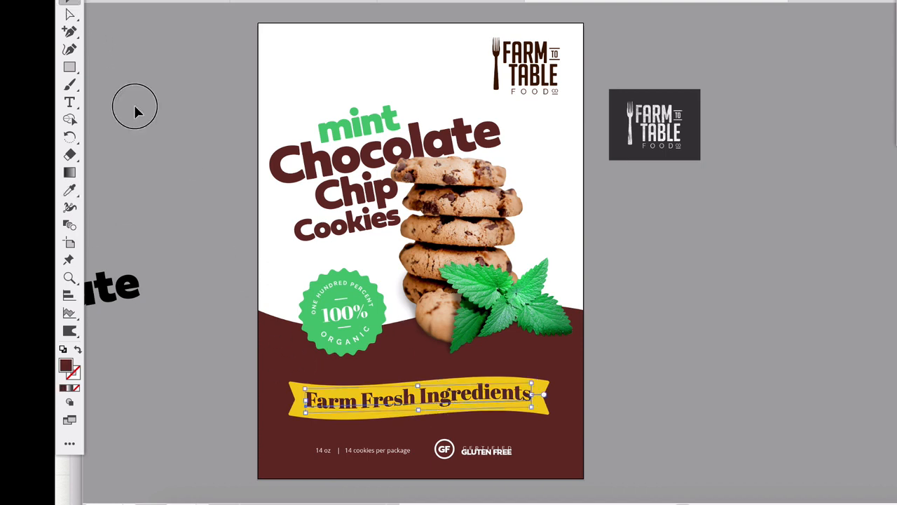